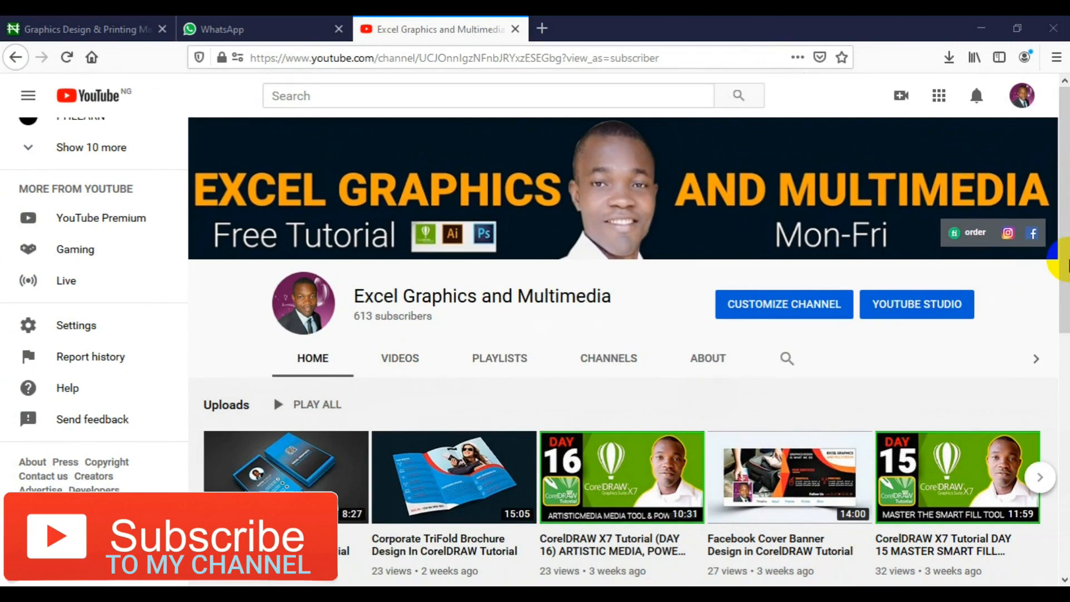
pyautogui.scroll(-2, 1065, 262)
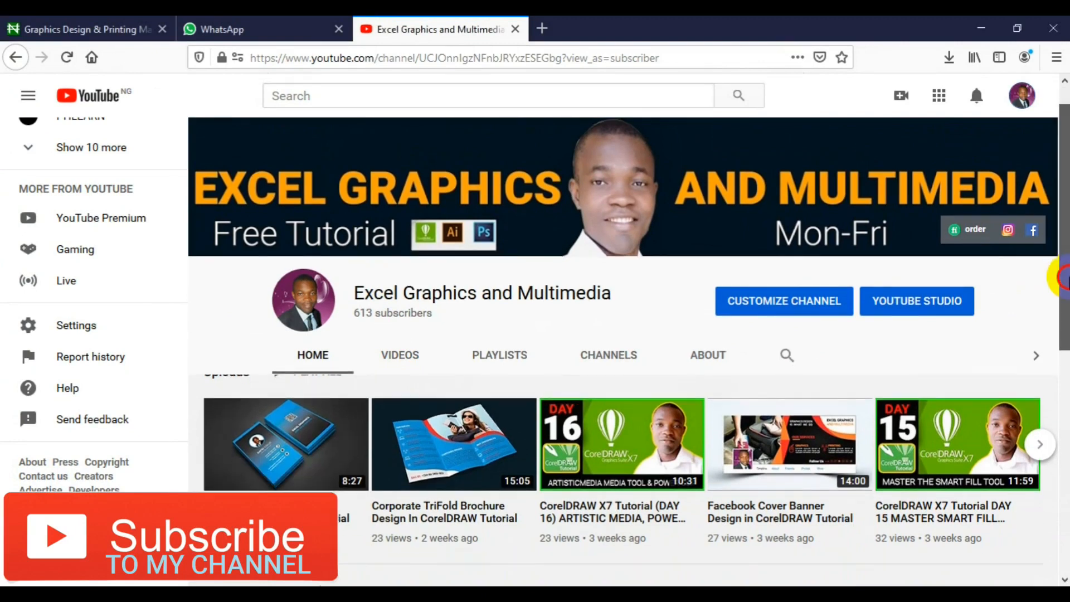
pyautogui.scroll(-3, 623, 351)
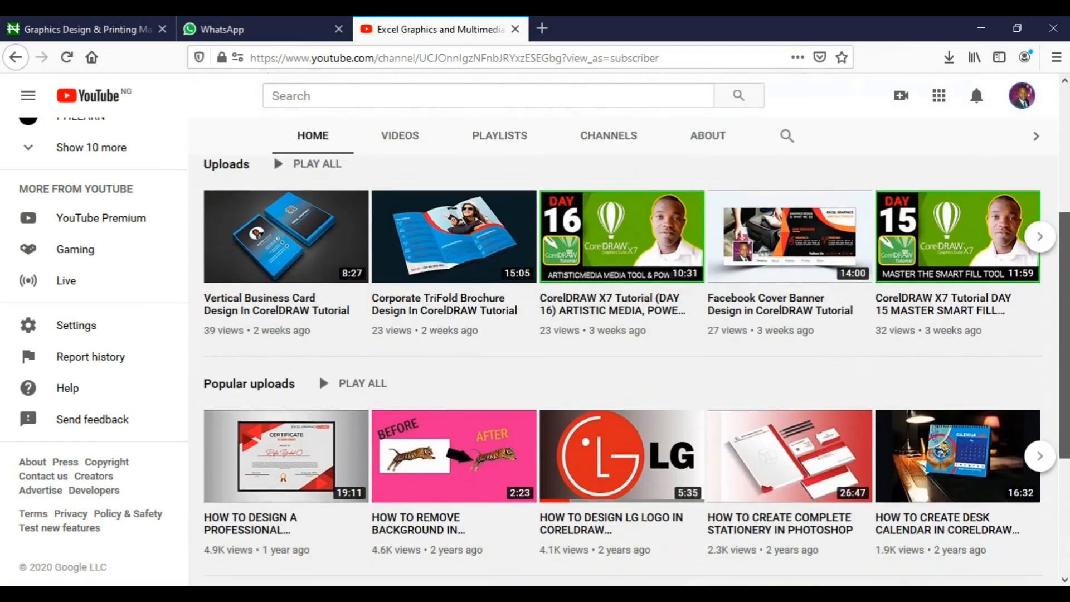
pyautogui.scroll(-1, 623, 368)
pyautogui.scroll(3, 623, 367)
pyautogui.scroll(3, 623, 367)
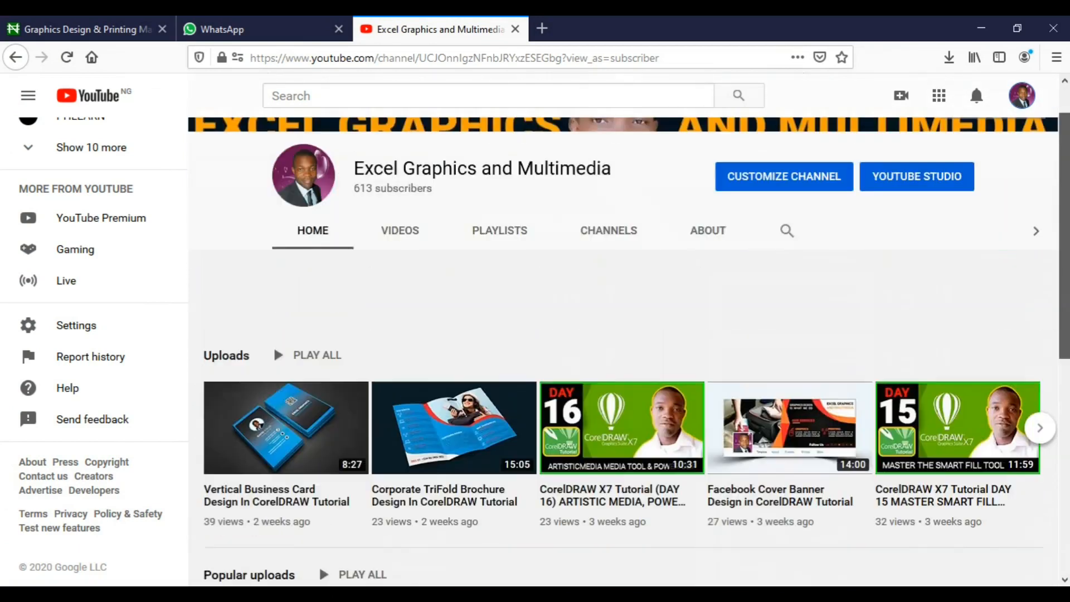
pyautogui.scroll(1, 623, 368)
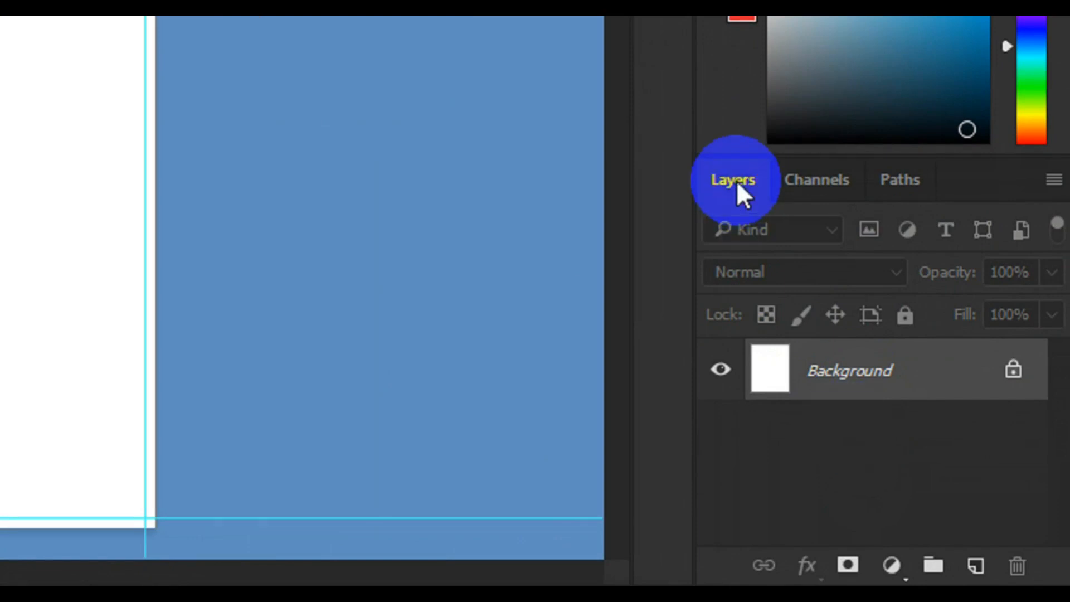
# View the document's colour channels and paths, and return to the layer list
pyautogui.click(831, 186)
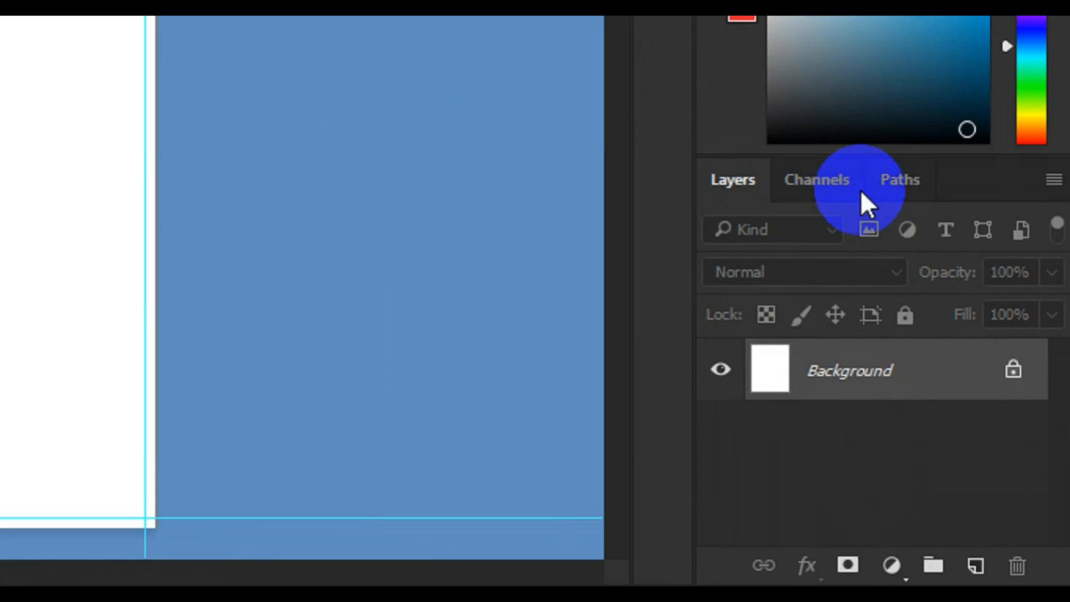
pyautogui.click(808, 189)
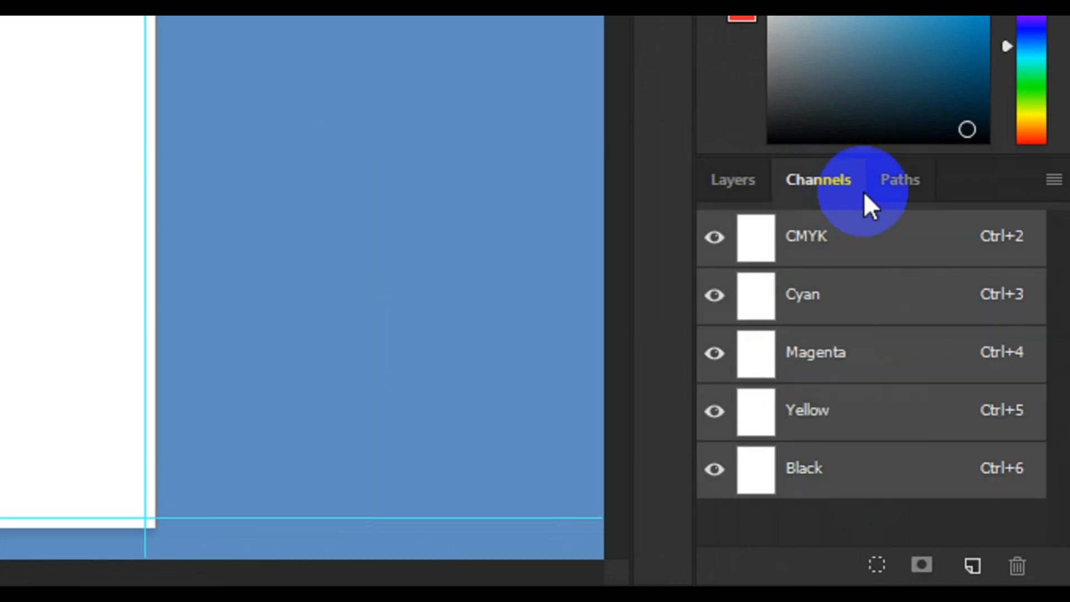
pyautogui.click(883, 190)
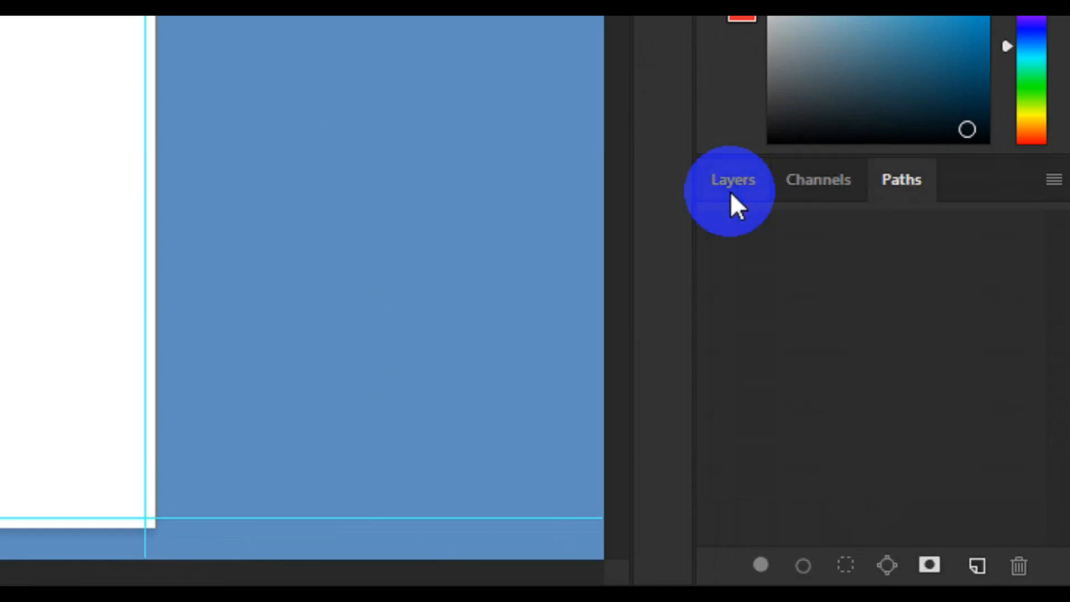
pyautogui.click(730, 192)
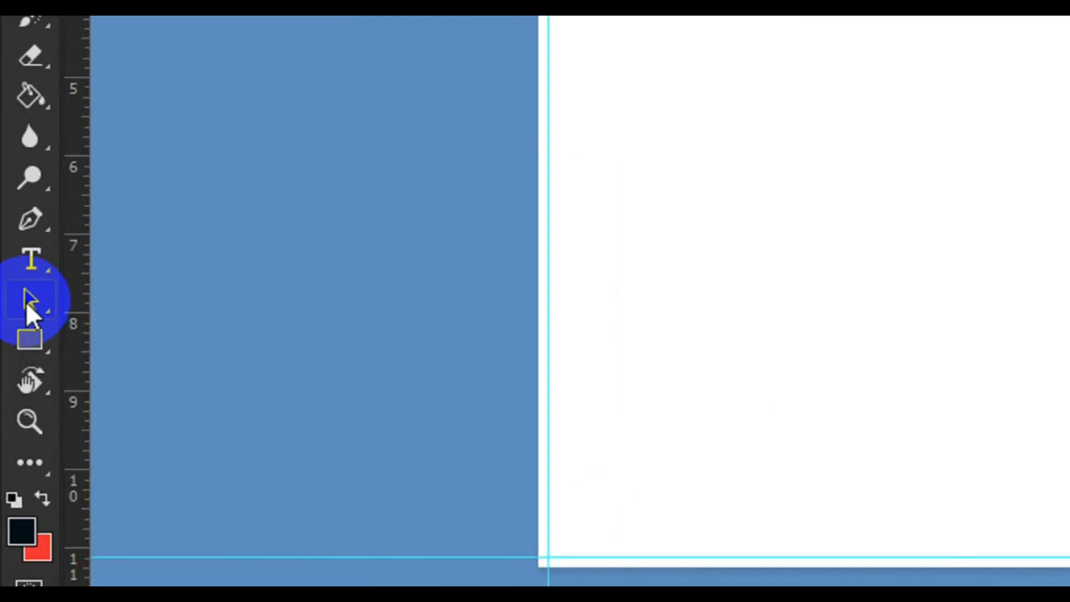
# Draw a dark rectangle about 601 by 613 px on the page and move it right to about X 712 px
pyautogui.click(37, 342)
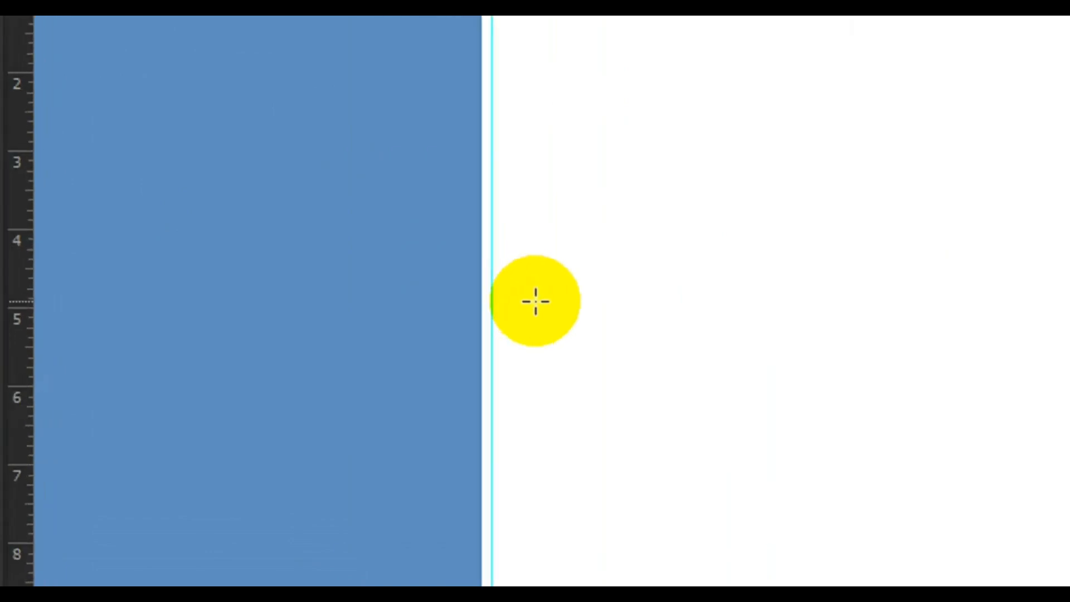
pyautogui.moveTo(536, 301)
pyautogui.mouseDown()
pyautogui.moveTo(677, 468)
pyautogui.moveTo(691, 434)
pyautogui.mouseUp()
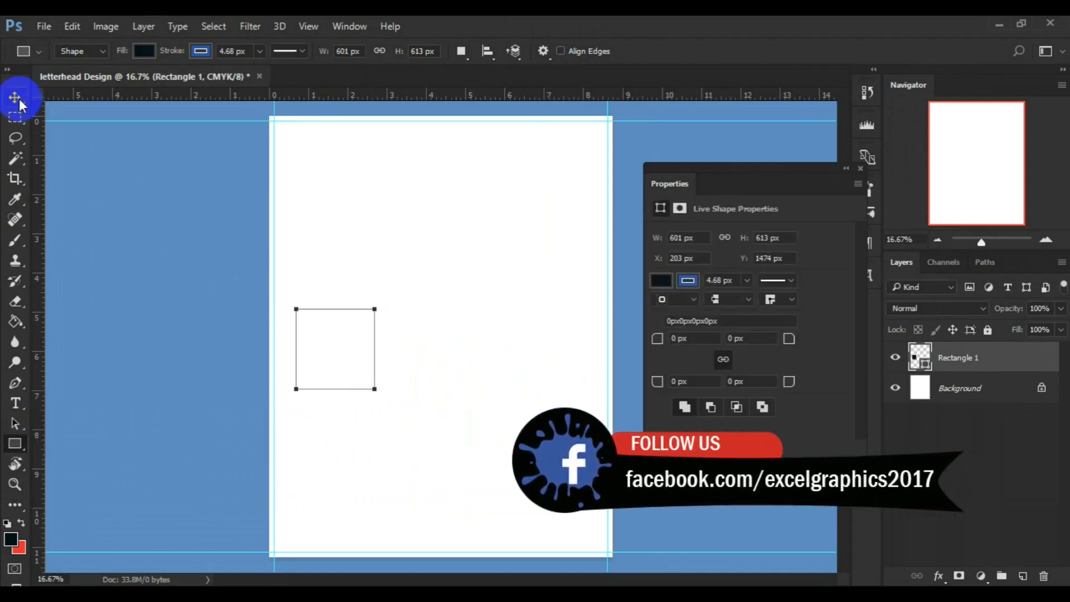
pyautogui.click(17, 99)
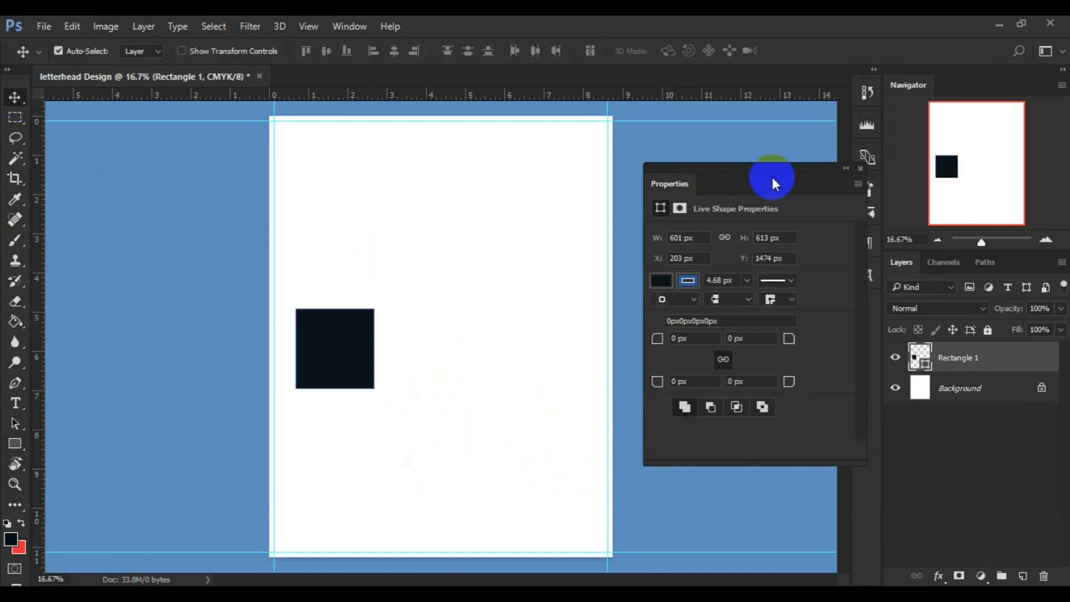
pyautogui.click(859, 169)
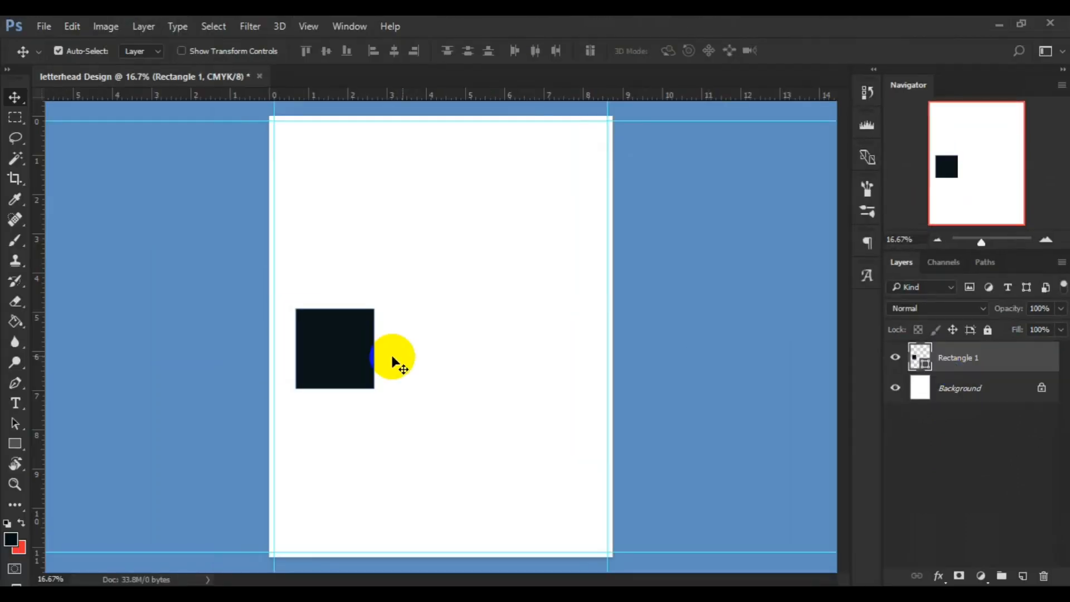
pyautogui.moveTo(359, 359); pyautogui.dragTo(430, 357)
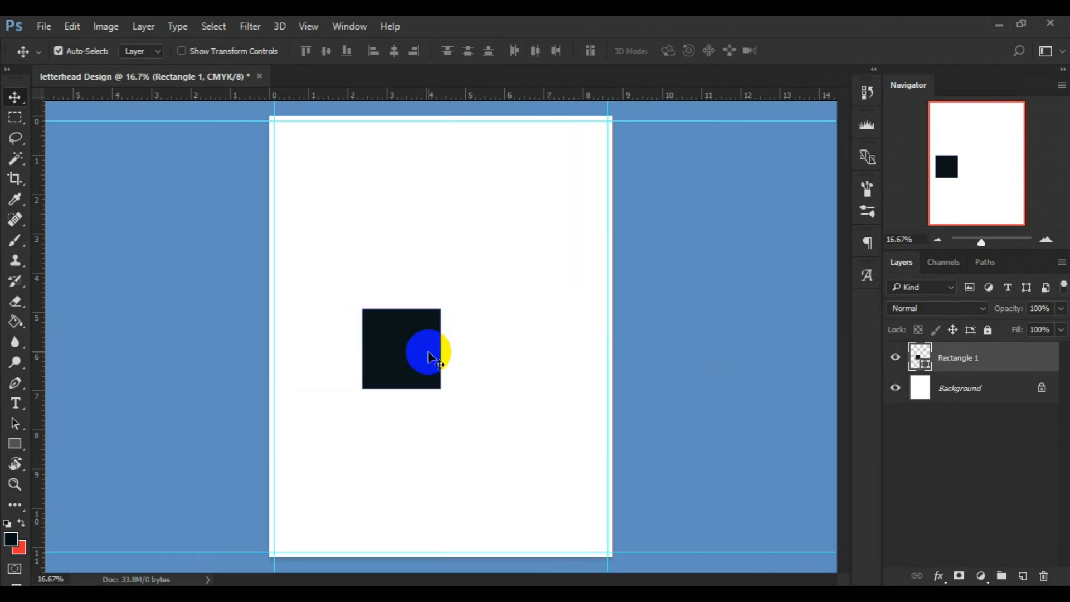
# Draw an ellipse about 570 by 601 px slightly overlapping the rectangle's right edge
pyautogui.click(15, 443)
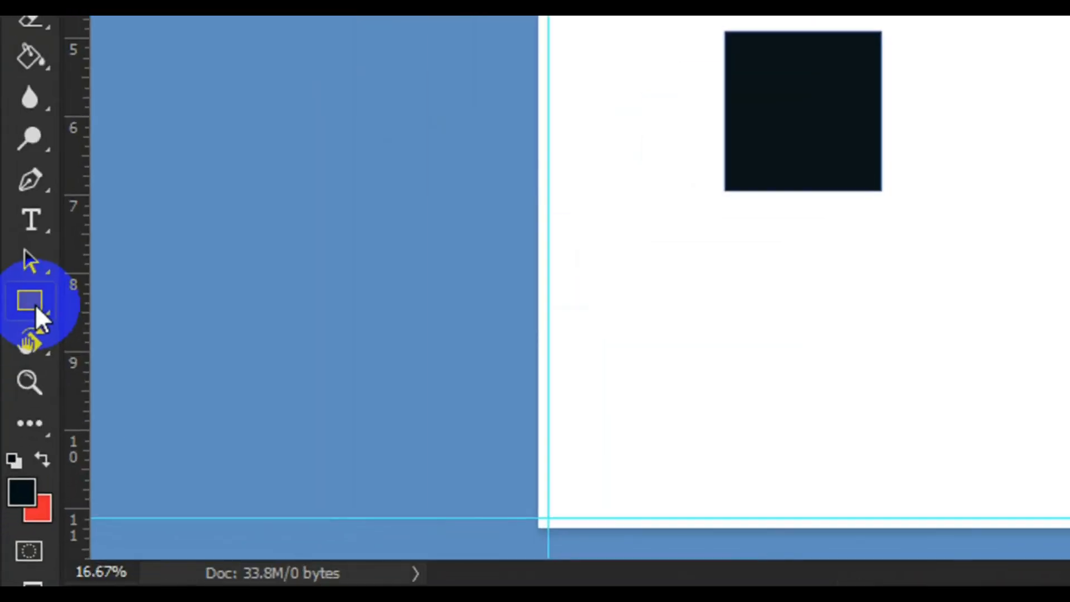
pyautogui.click(35, 304)
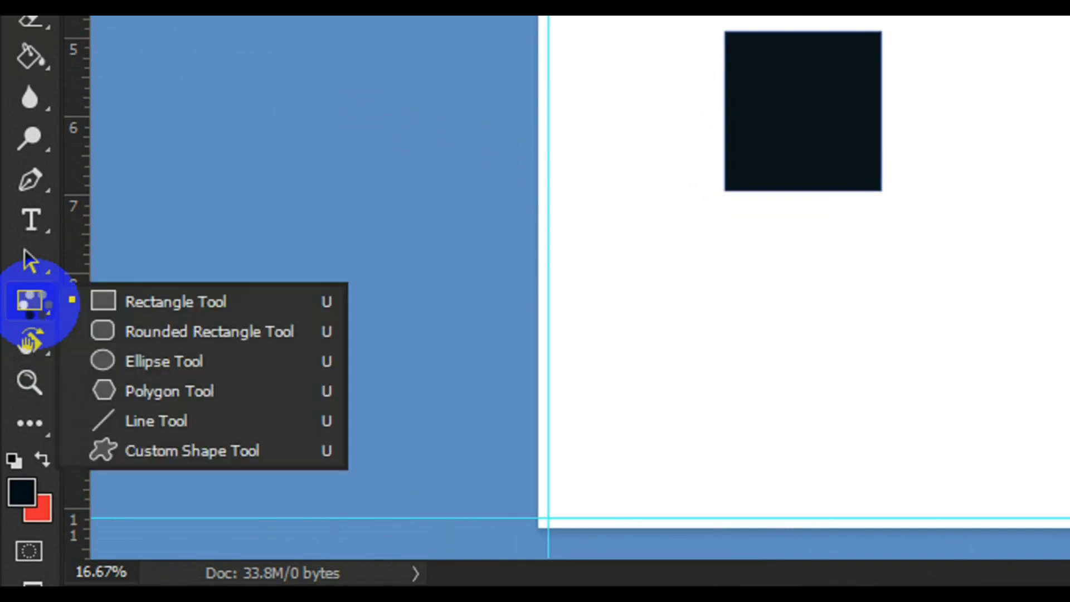
pyautogui.click(164, 357)
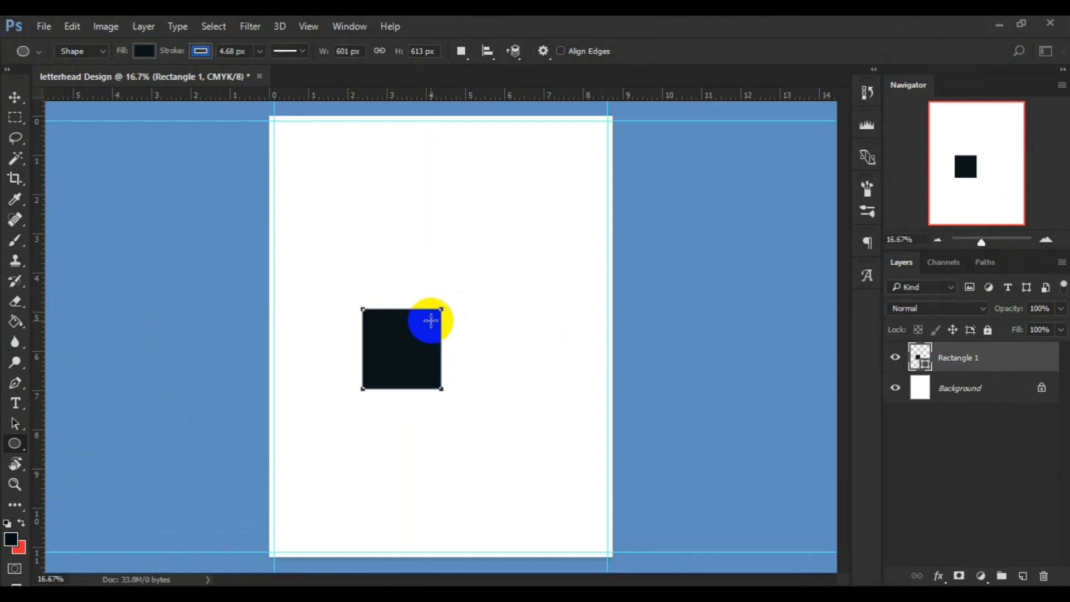
pyautogui.moveTo(432, 317); pyautogui.dragTo(504, 395)
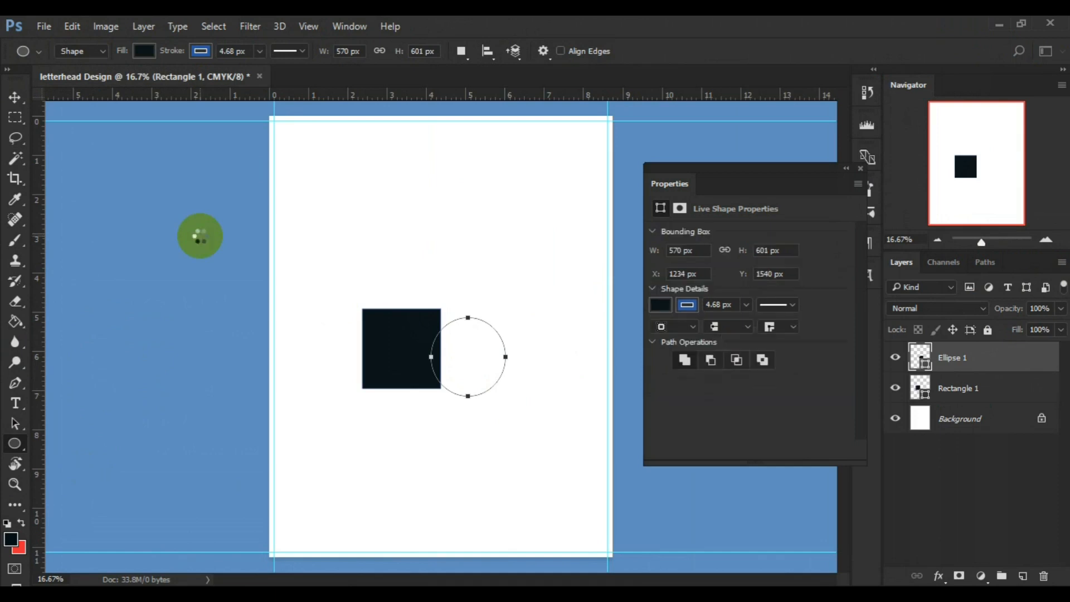
# Move the ellipse up to about Y 1480 px, nearly level with the rectangle's top edge
pyautogui.click(21, 104)
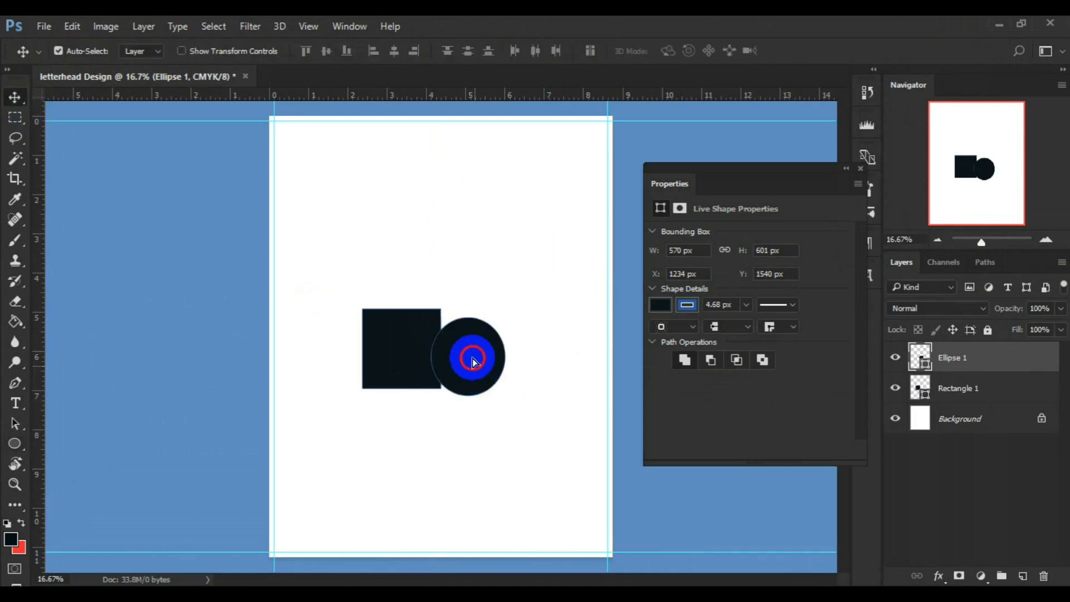
pyautogui.moveTo(473, 360)
pyautogui.mouseDown()
pyautogui.moveTo(468, 352)
pyautogui.moveTo(470, 363)
pyautogui.mouseUp()
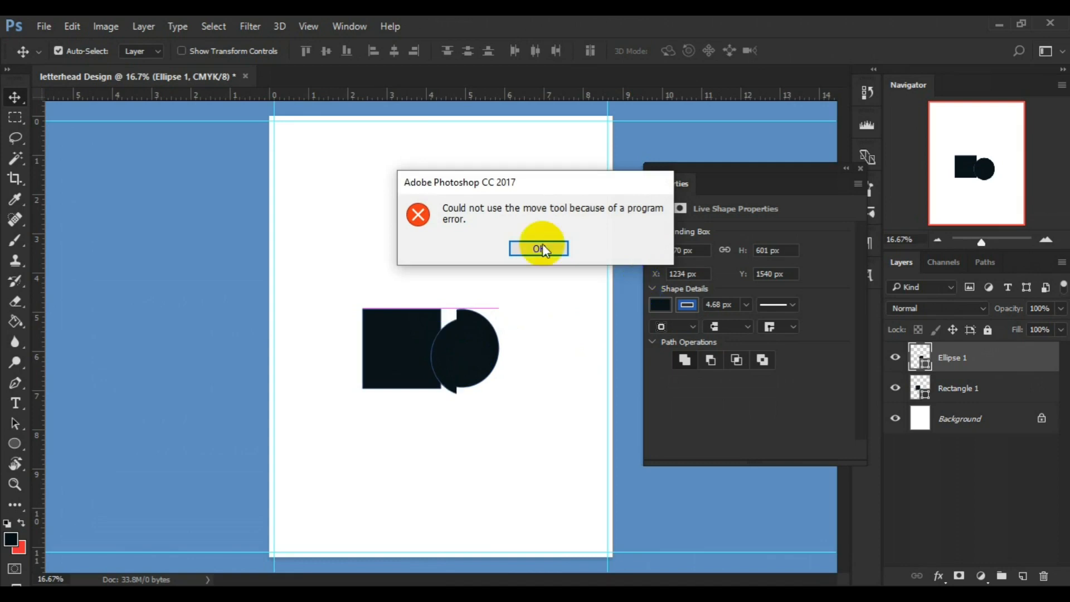
pyautogui.click(540, 248)
pyautogui.click(476, 358)
pyautogui.moveTo(475, 355); pyautogui.dragTo(475, 350)
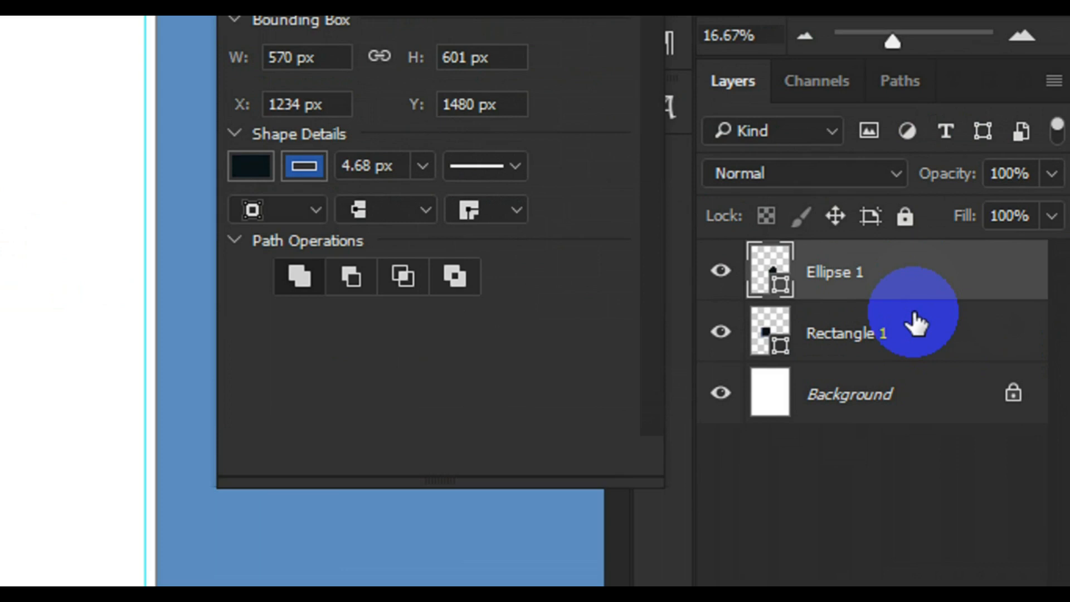
# Select the Rectangle 1 and Ellipse 1 layers and move them together with Free Transform to about X 682 px, Y 1486 px
pyautogui.click(880, 343)
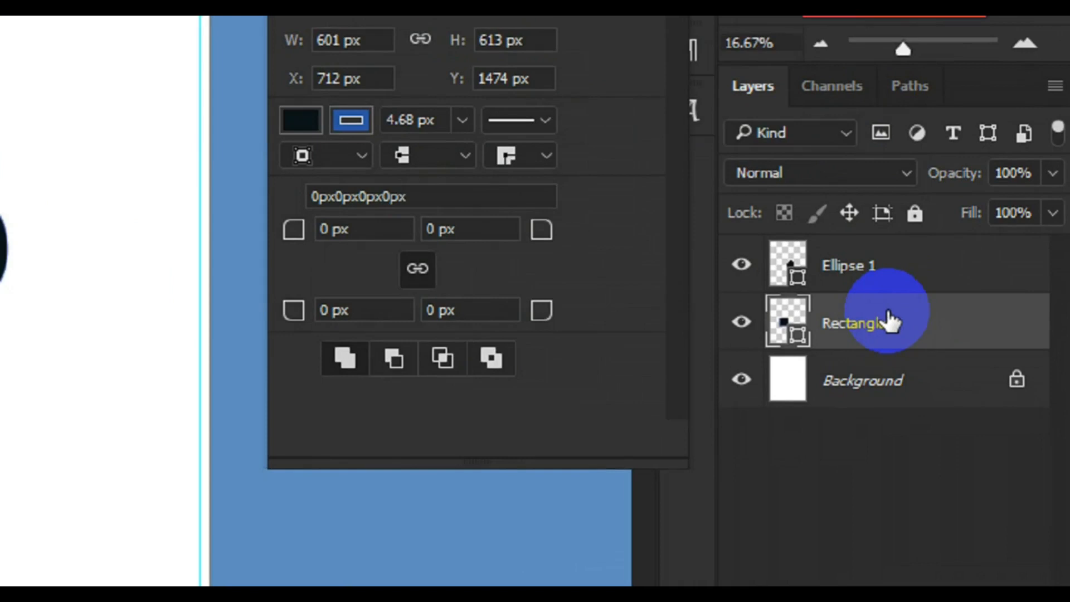
pyautogui.click(857, 269)
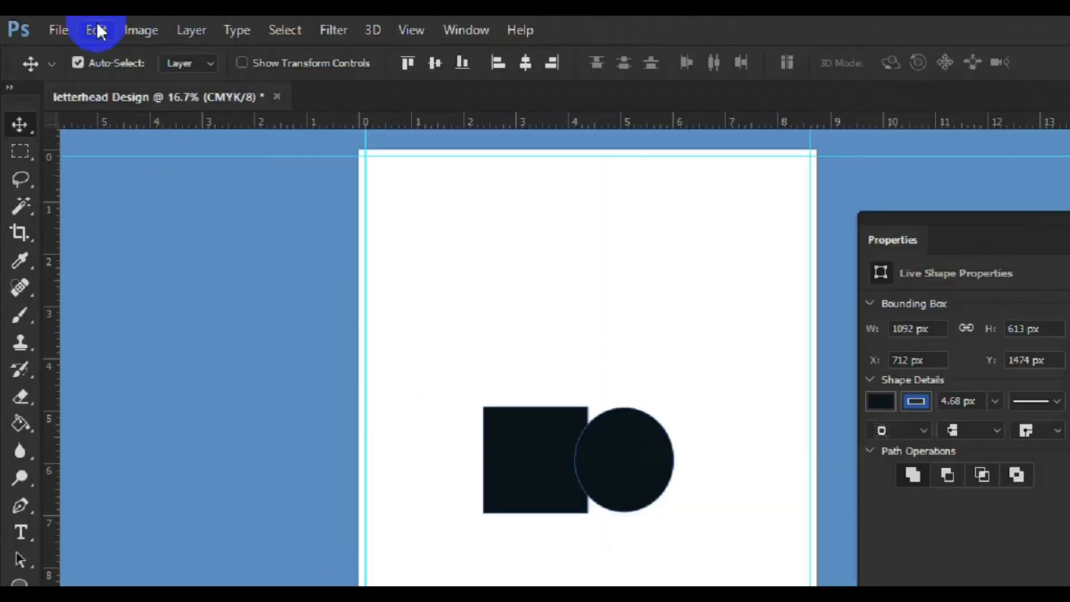
pyautogui.click(96, 28)
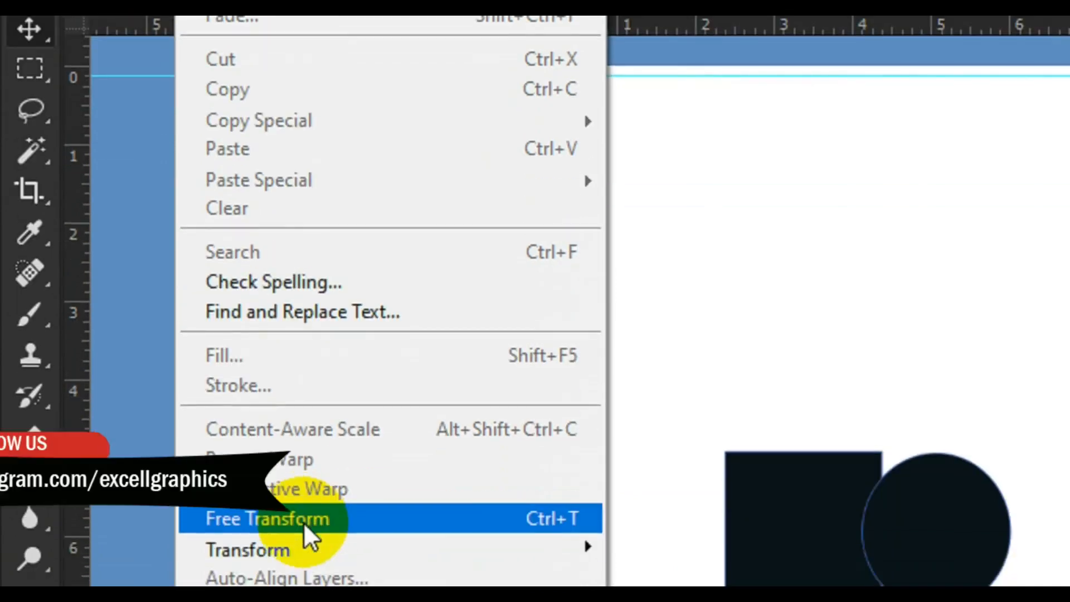
pyautogui.click(303, 521)
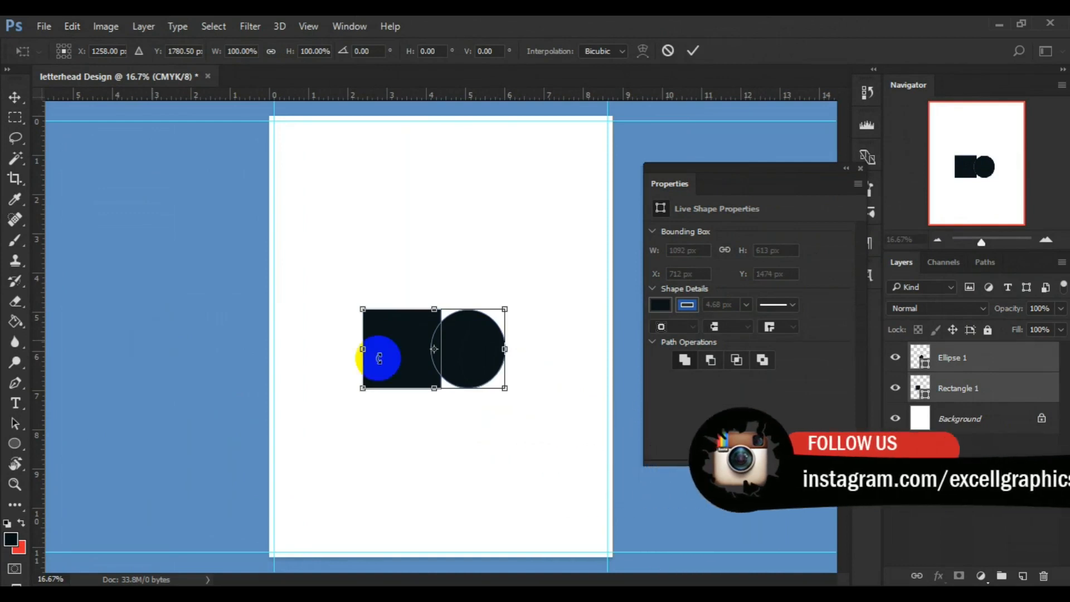
pyautogui.moveTo(393, 352); pyautogui.dragTo(377, 308)
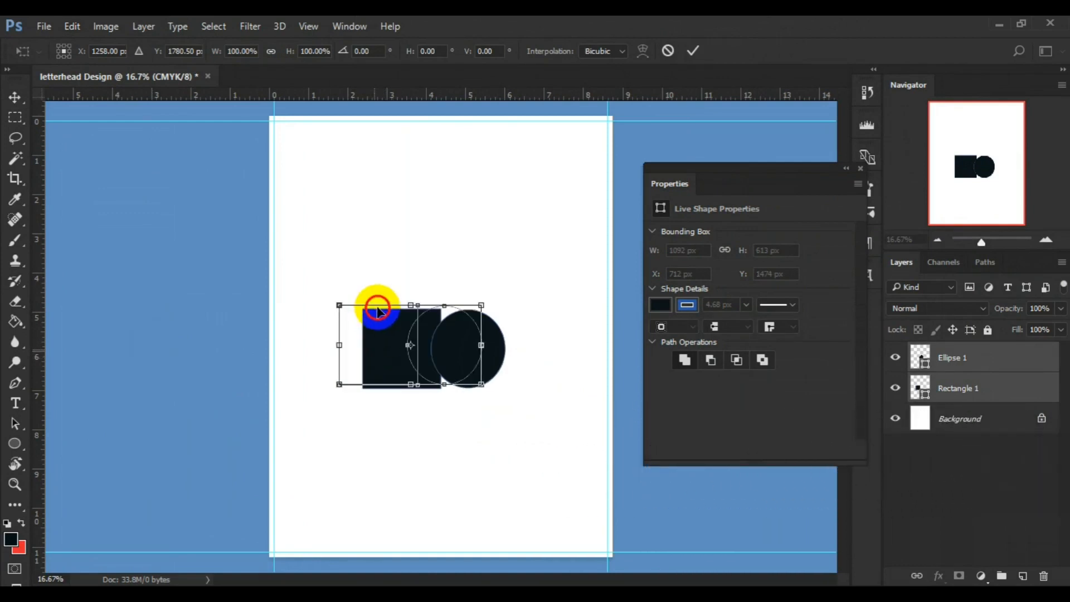
pyautogui.moveTo(419, 246); pyautogui.dragTo(430, 278)
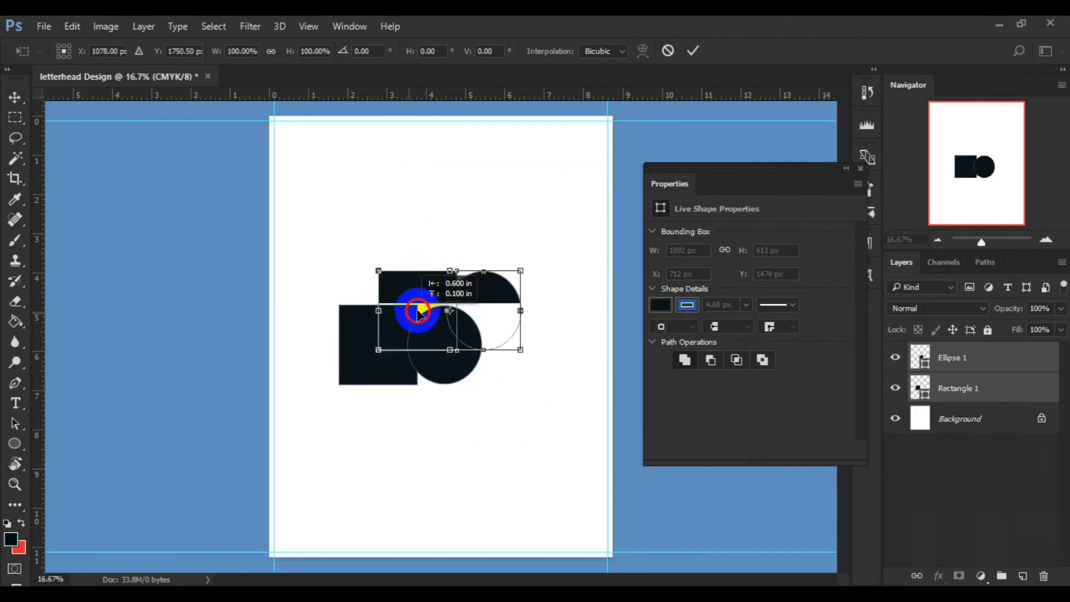
pyautogui.moveTo(410, 330); pyautogui.dragTo(389, 354)
pyautogui.moveTo(465, 301); pyautogui.dragTo(454, 322)
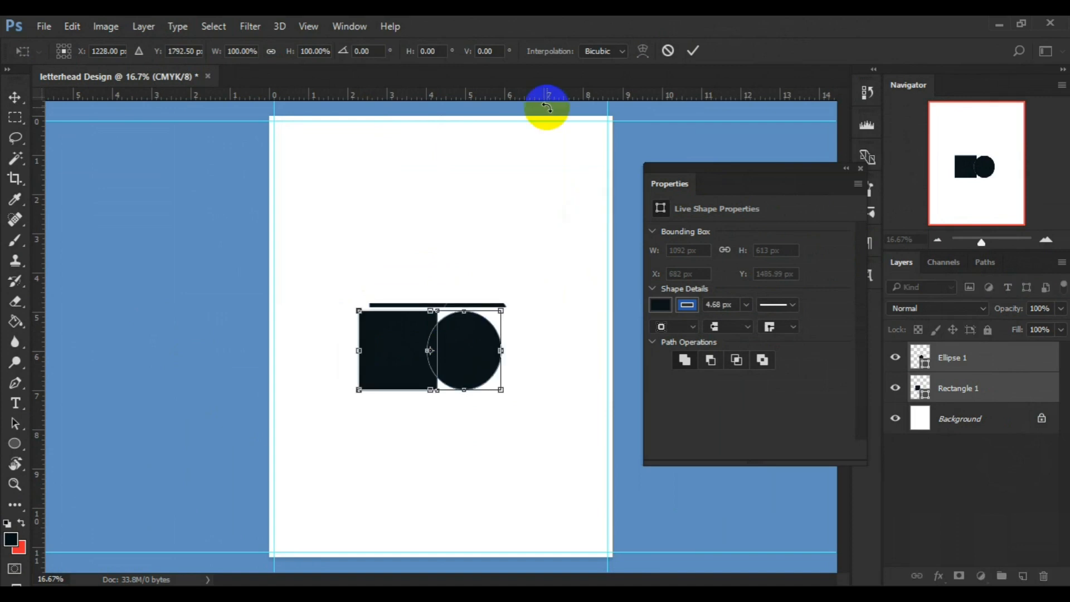
pyautogui.click(693, 53)
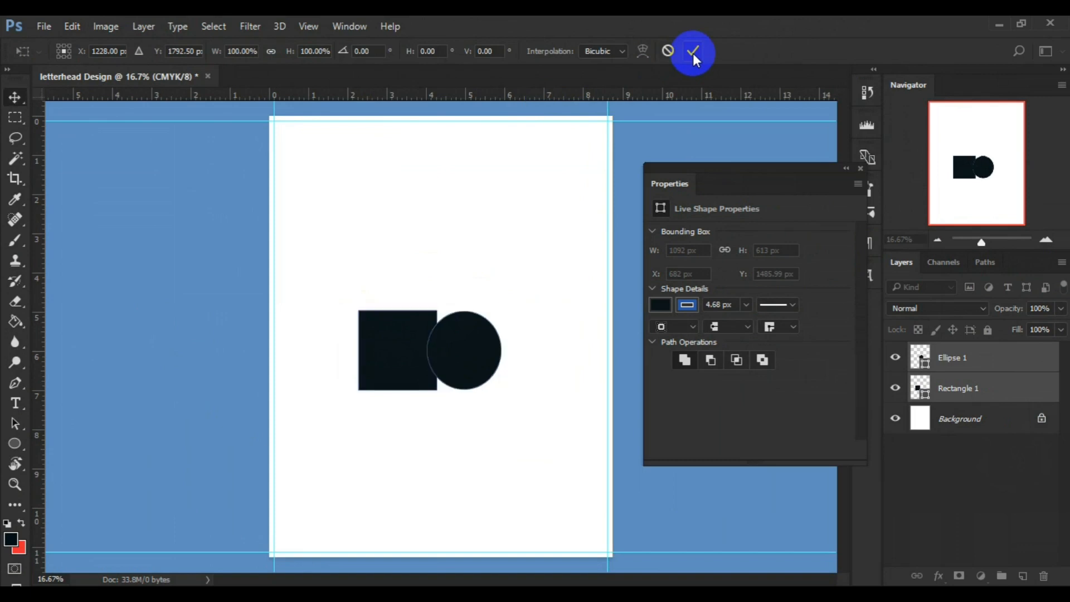
# Select the Rectangle 1 and Ellipse 1 layers and put them into a new layer group
pyautogui.click(964, 389)
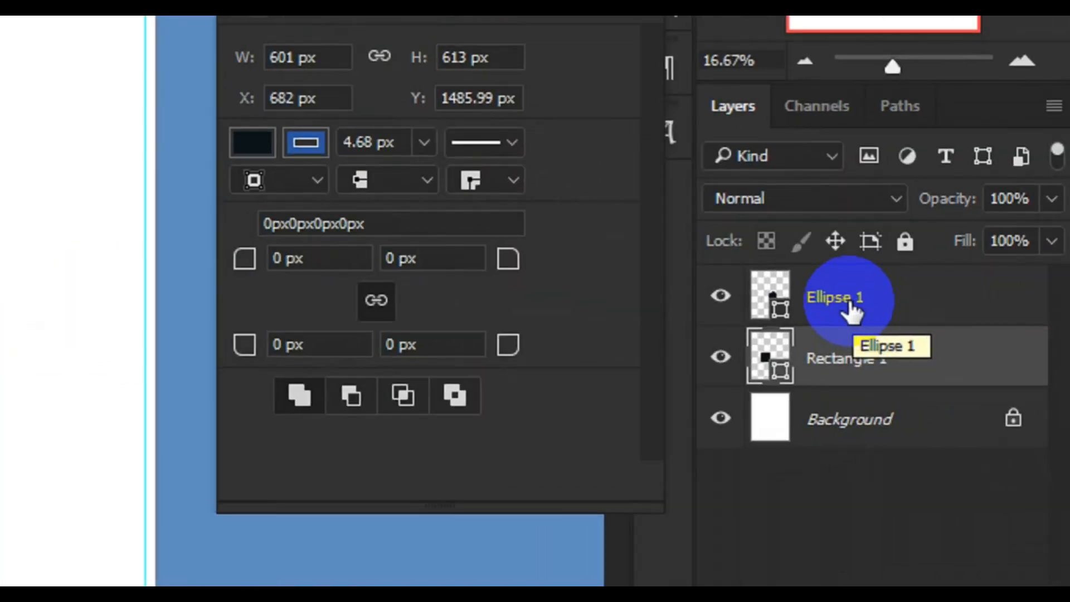
pyautogui.click(841, 299)
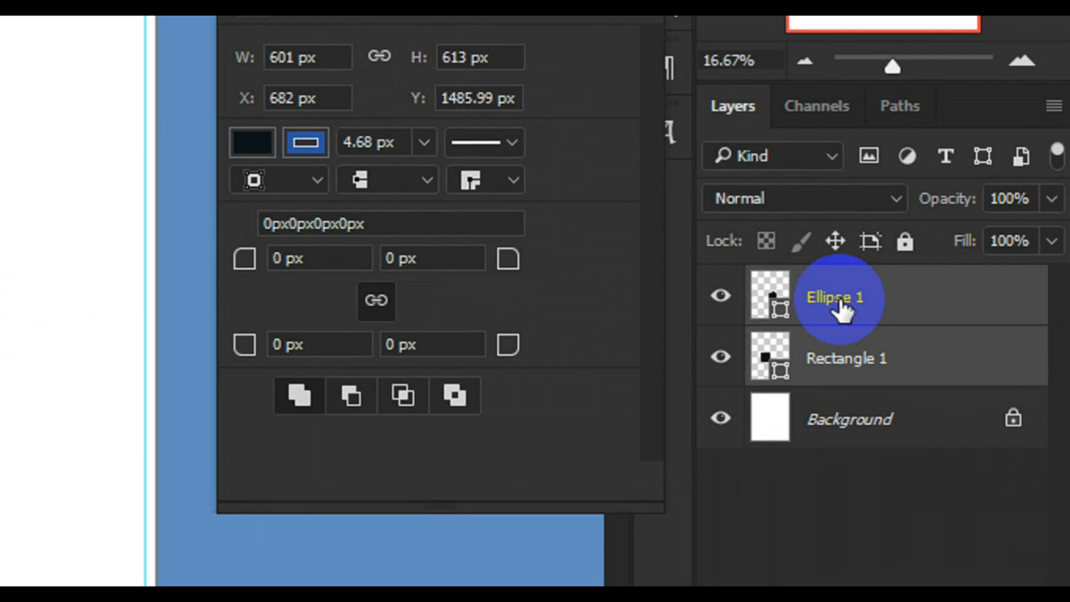
pyautogui.moveTo(840, 304); pyautogui.dragTo(932, 559)
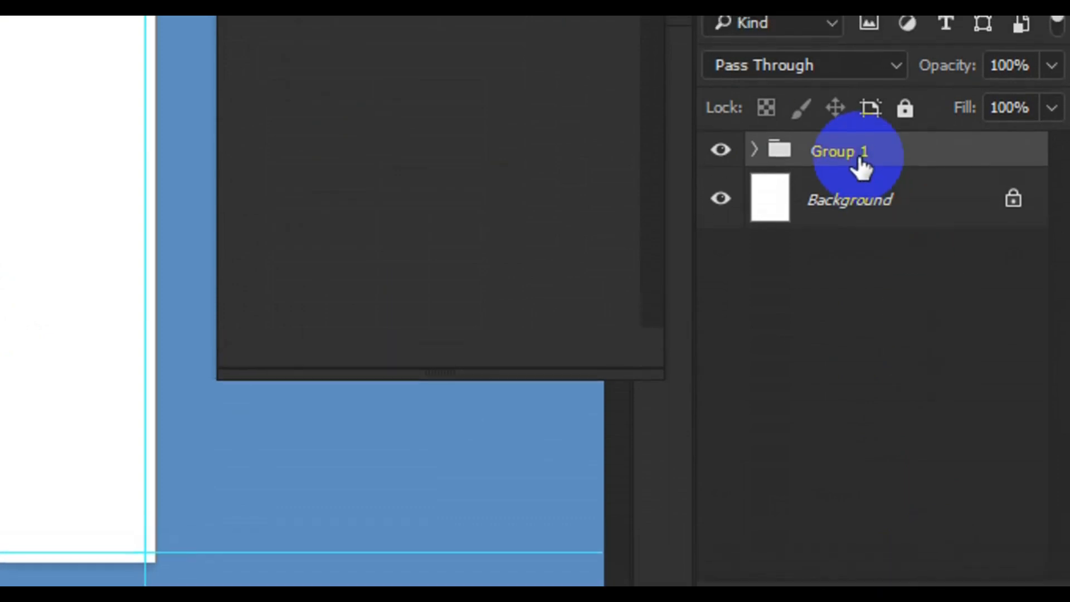
# Rename the new layer group as "Rectangle & Circle"
pyautogui.doubleClick(851, 159)
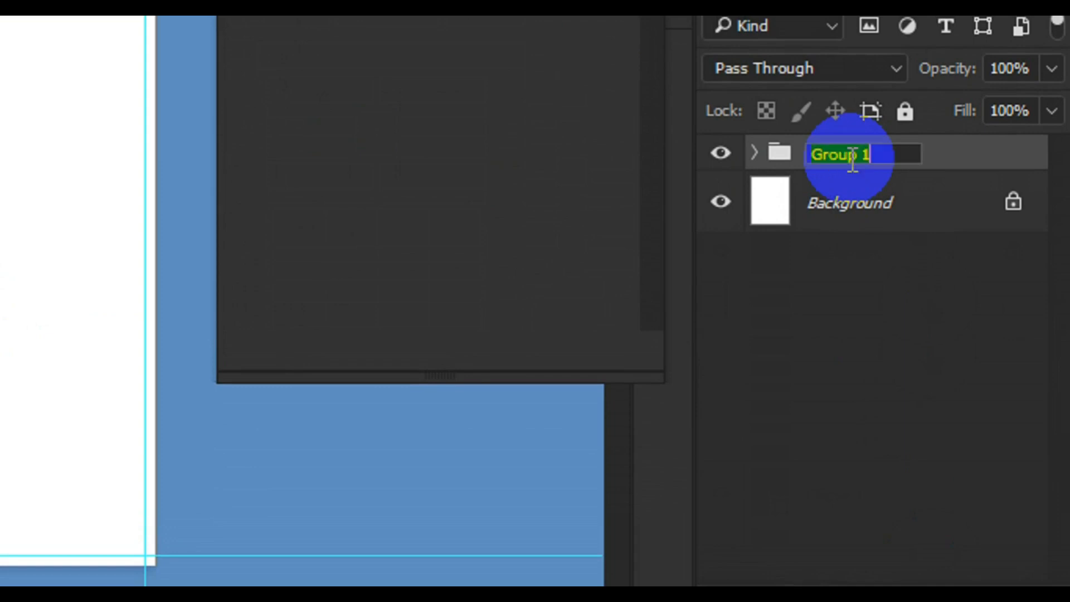
pyautogui.write('reC')
pyautogui.press('BackSpace')
pyautogui.press('BackSpace')
pyautogui.press('BackSpace')
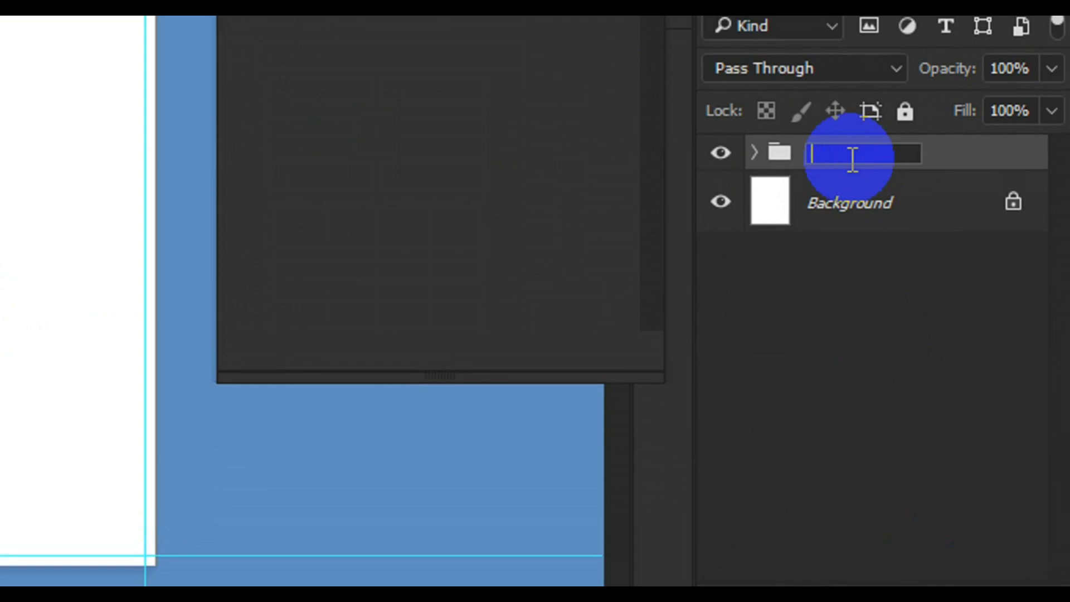
pyautogui.write('Rectang')
pyautogui.write('e')
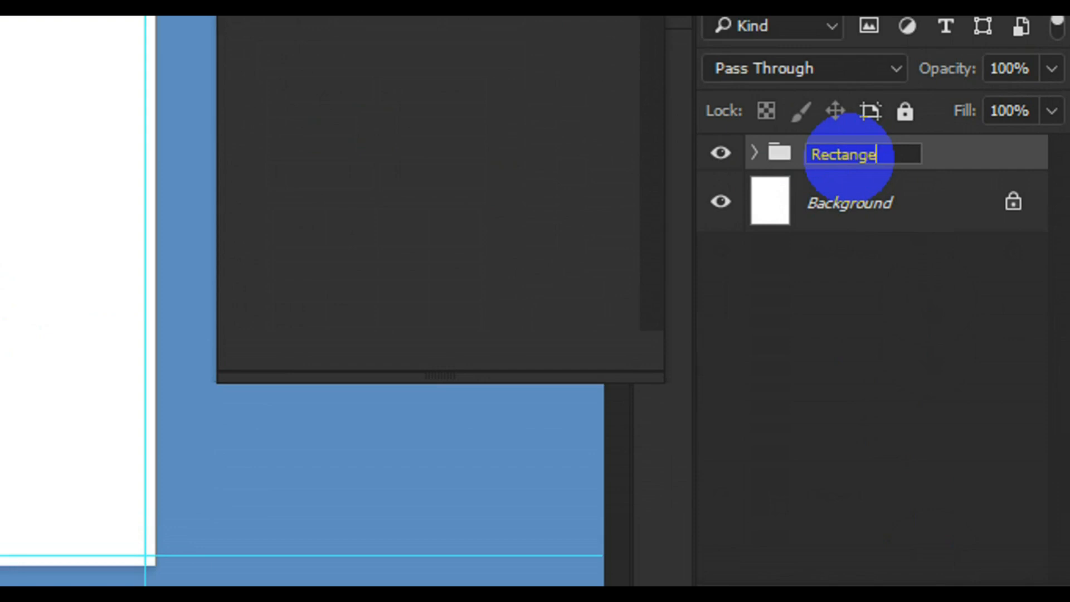
pyautogui.press('BackSpace')
pyautogui.write('le & Ci')
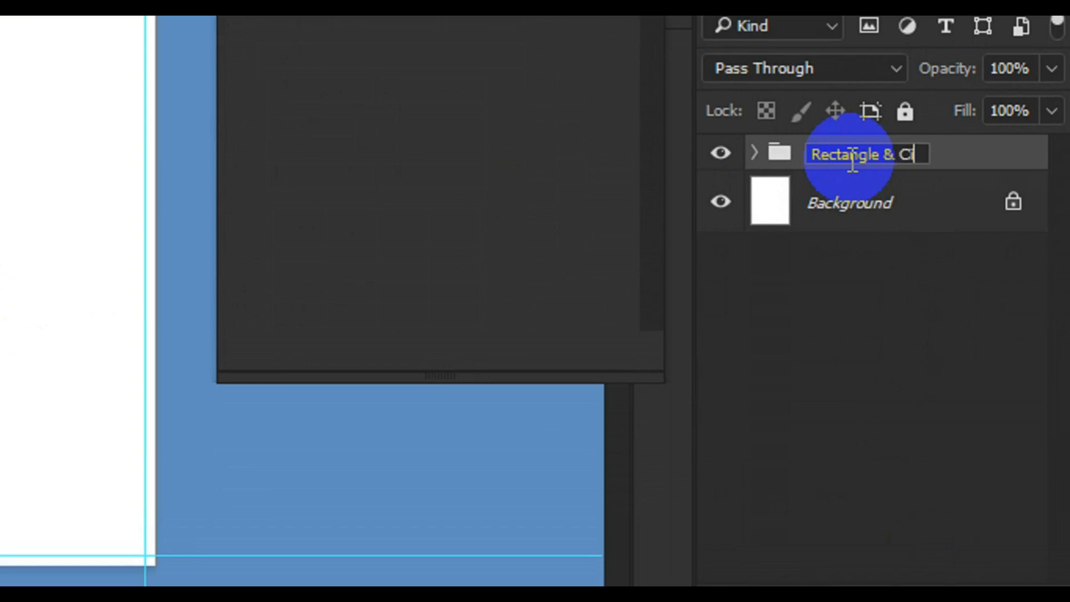
pyautogui.write('rcle')
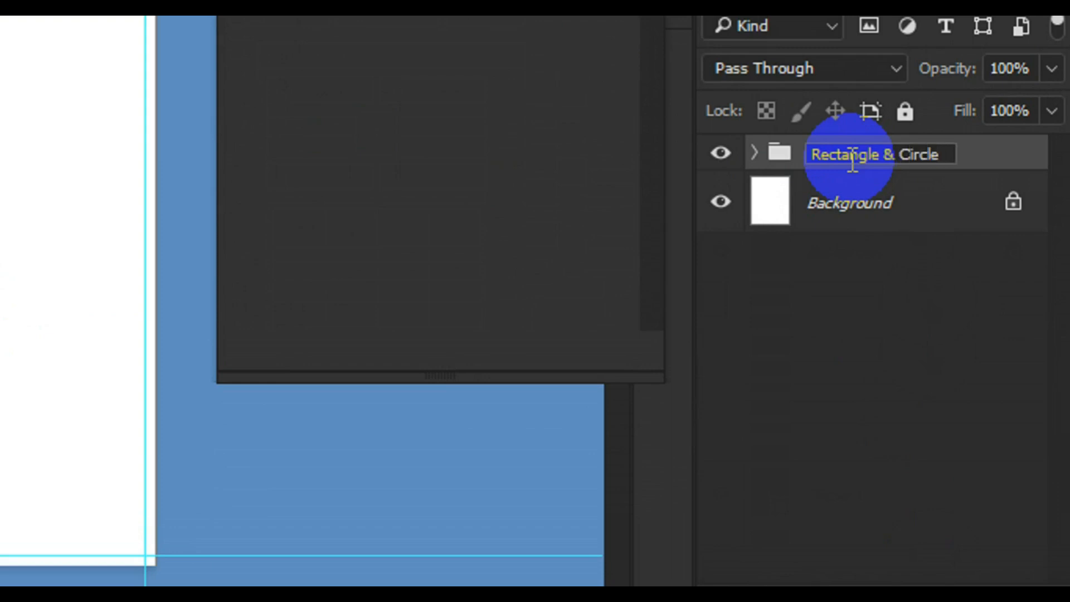
pyautogui.press('Return')
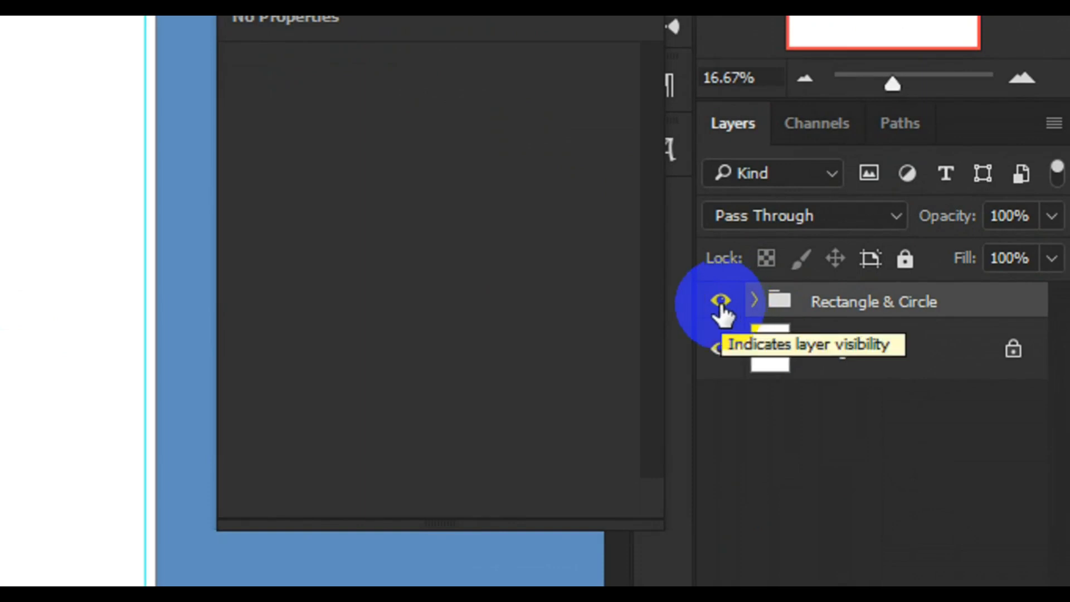
# Hide the Rectangle & Circle group and show it again
pyautogui.click(720, 303)
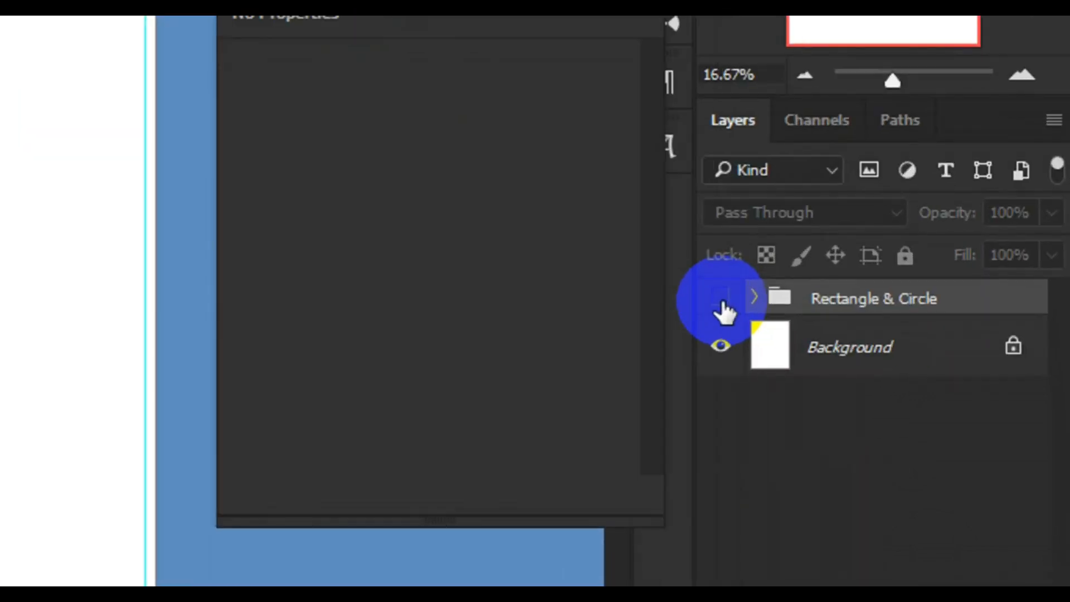
pyautogui.click(721, 299)
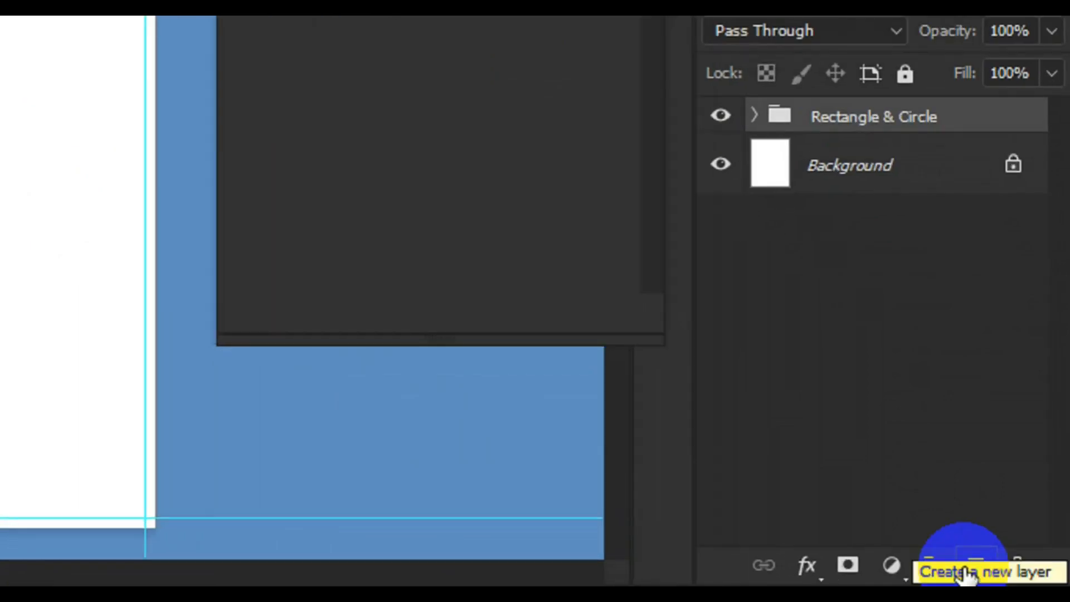
# Add a new layer and draw a rounded rectangle about 660 by 390 px with a 10 px radius, below the black rectangle
pyautogui.click(962, 570)
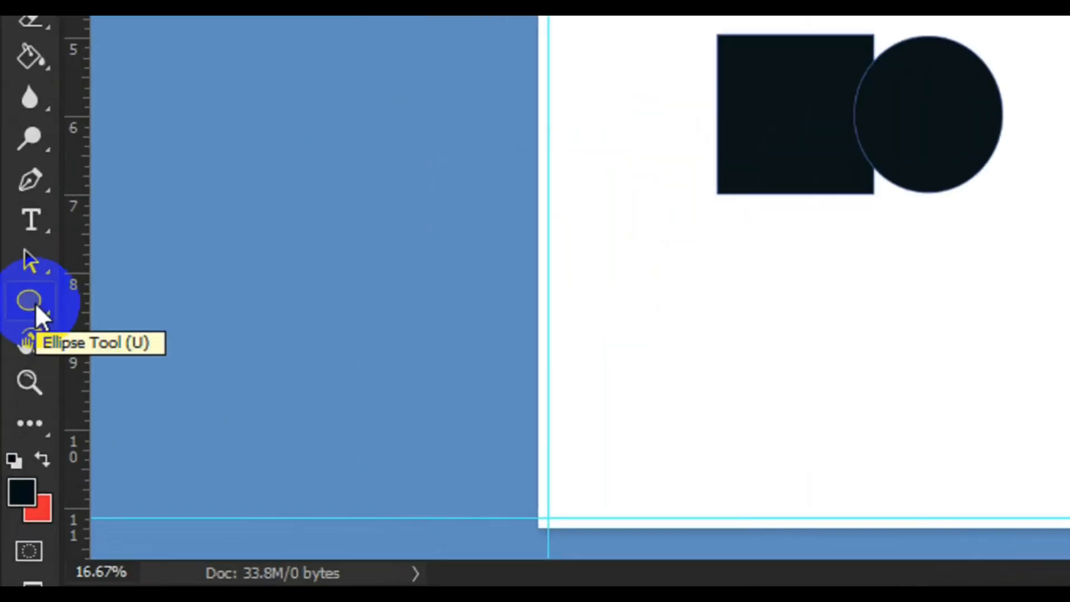
pyautogui.click(36, 303)
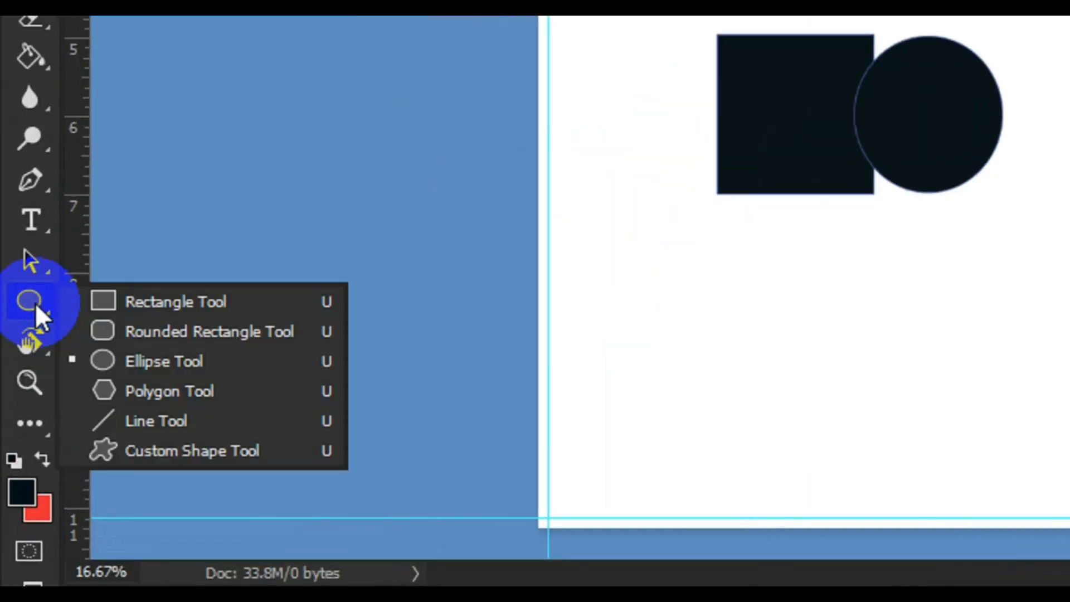
pyautogui.click(140, 323)
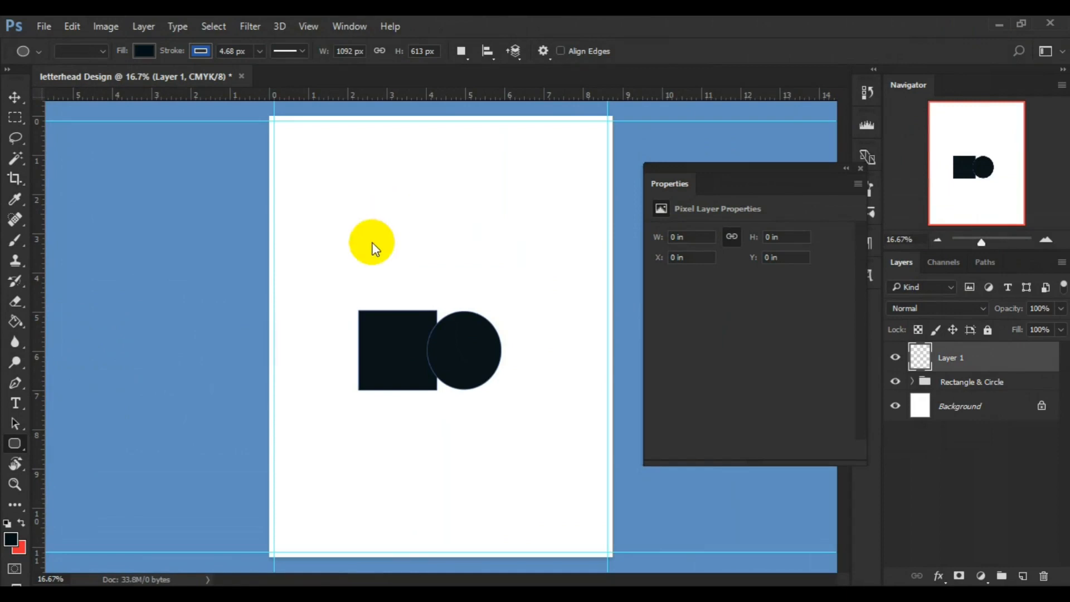
pyautogui.moveTo(323, 405); pyautogui.dragTo(408, 456)
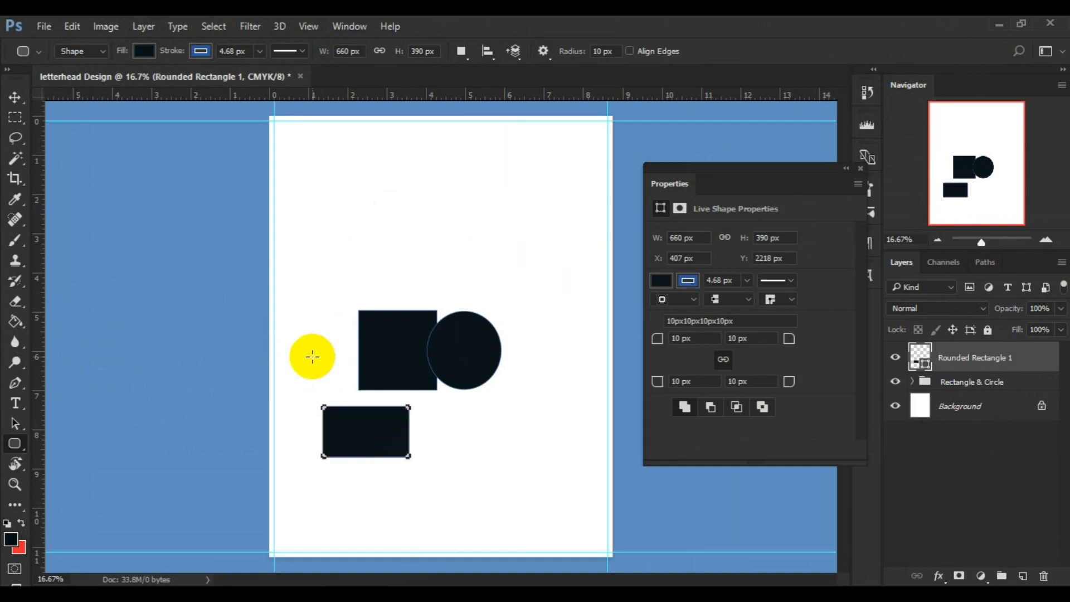
# Fill the rounded rectangle with light blue (#4bbbf1) and give its layer a blue color label
pyautogui.click(14, 99)
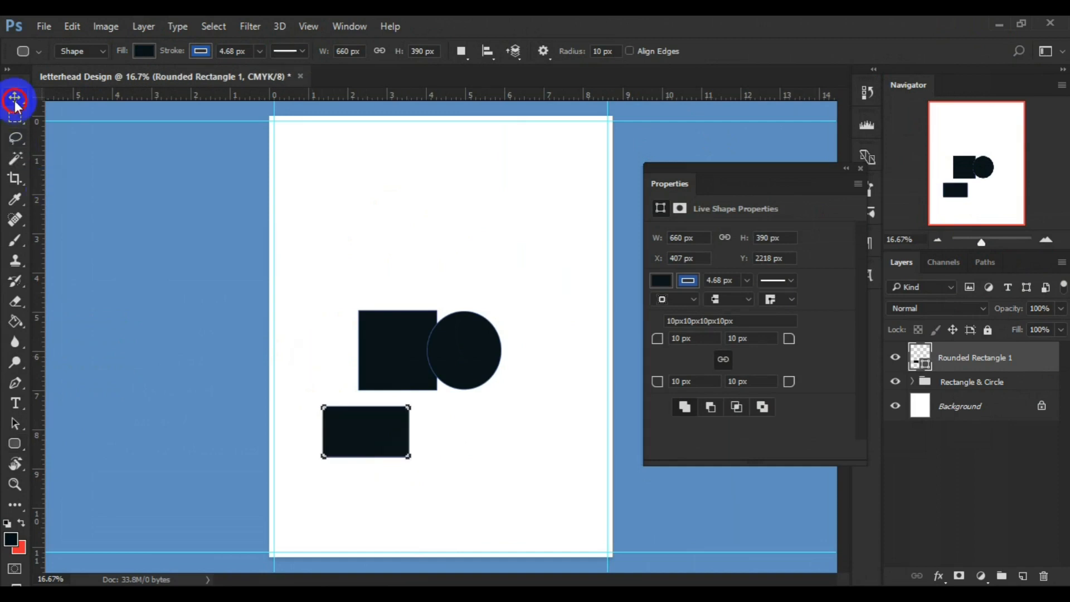
pyautogui.click(381, 430)
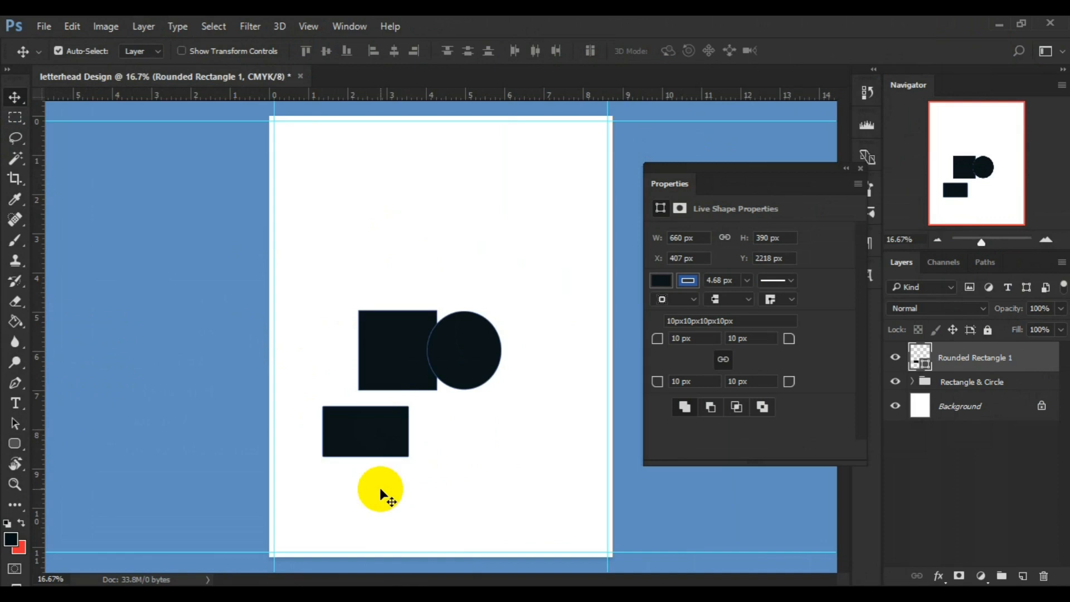
pyautogui.click(348, 447)
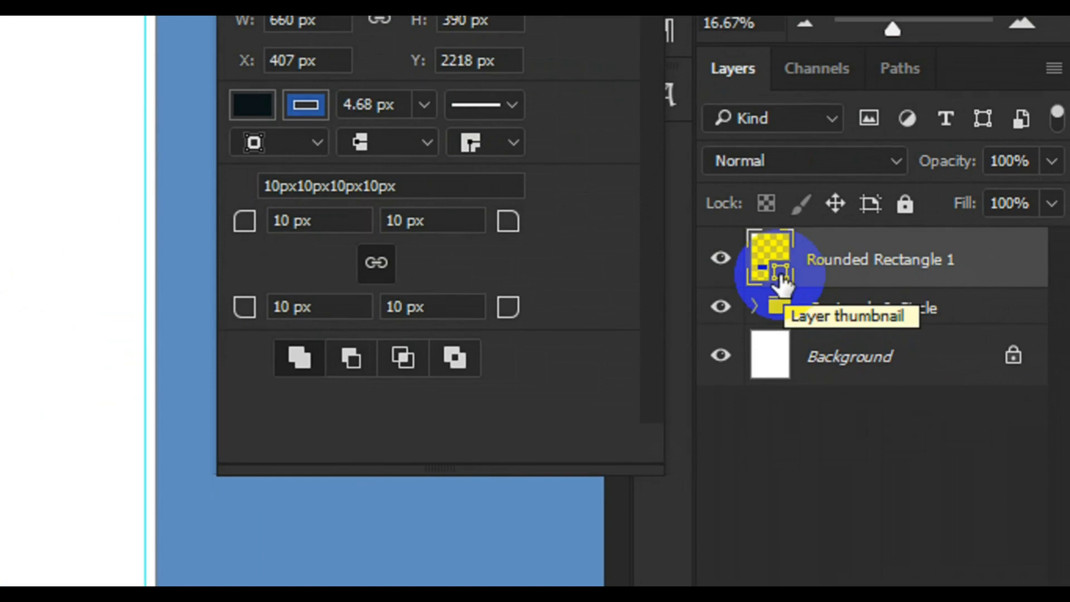
pyautogui.click(781, 277)
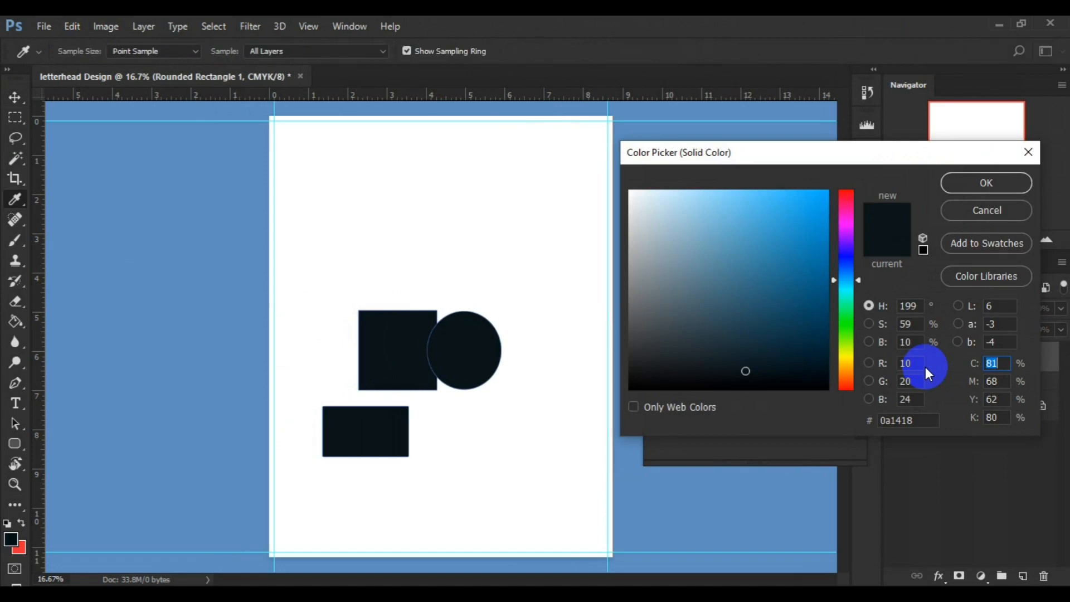
pyautogui.click(803, 263)
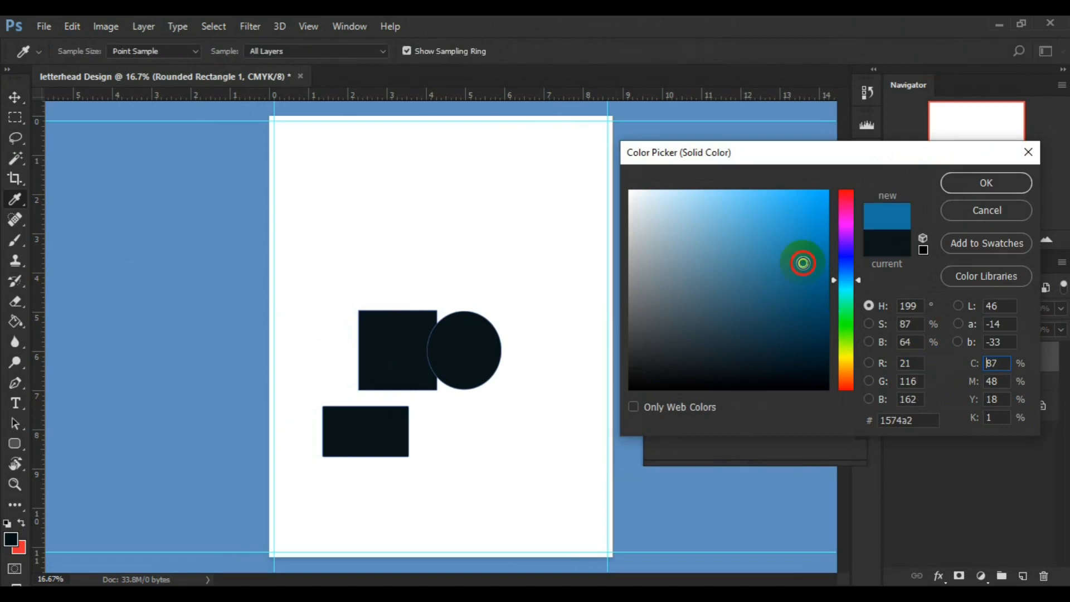
pyautogui.moveTo(803, 233); pyautogui.dragTo(767, 201)
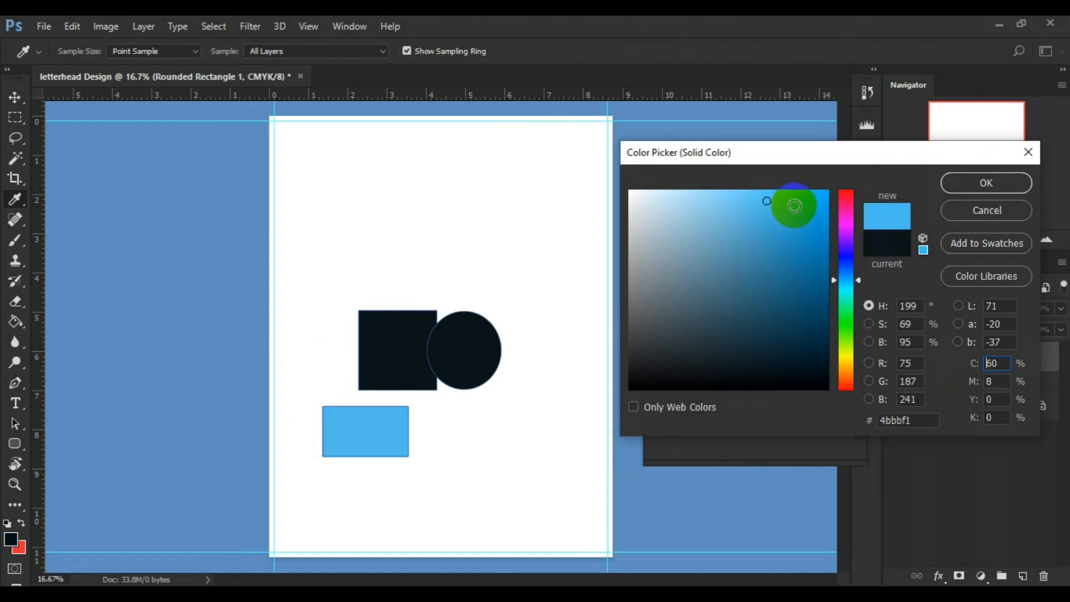
pyautogui.click(952, 181)
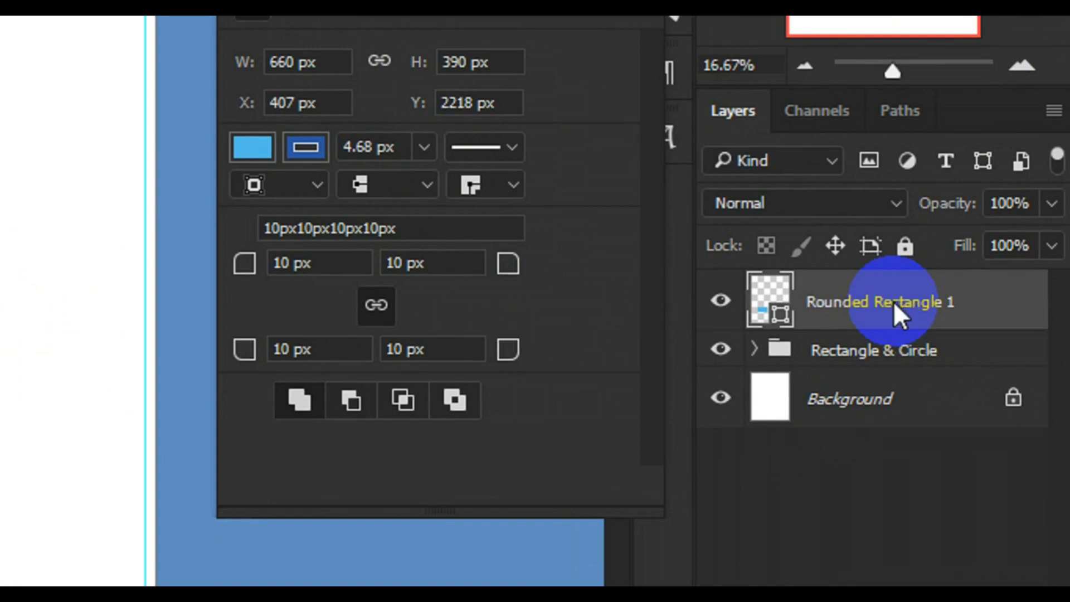
pyautogui.rightClick(894, 301)
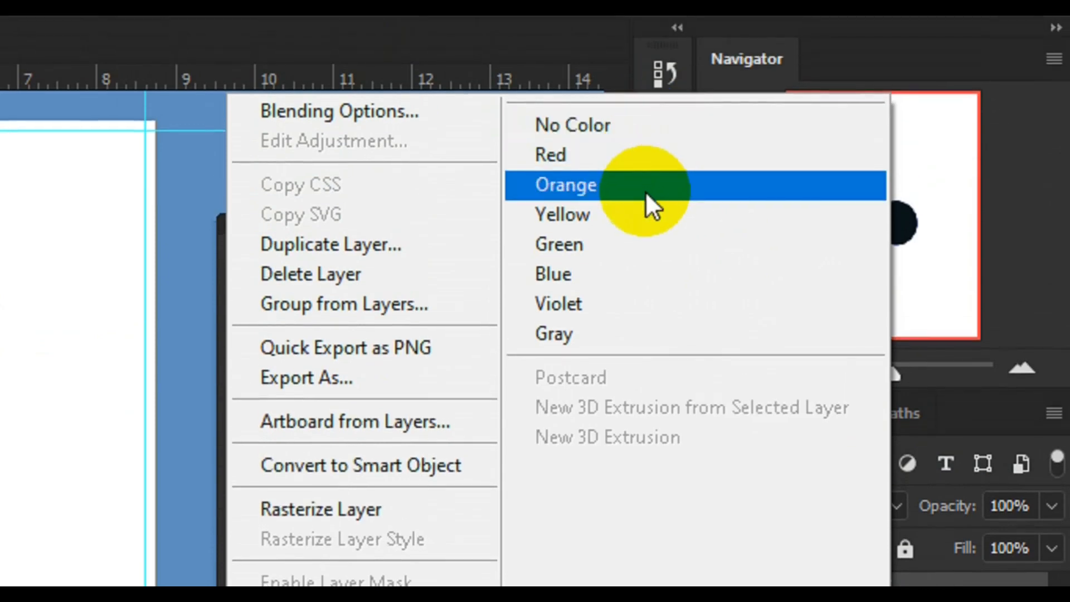
pyautogui.click(626, 273)
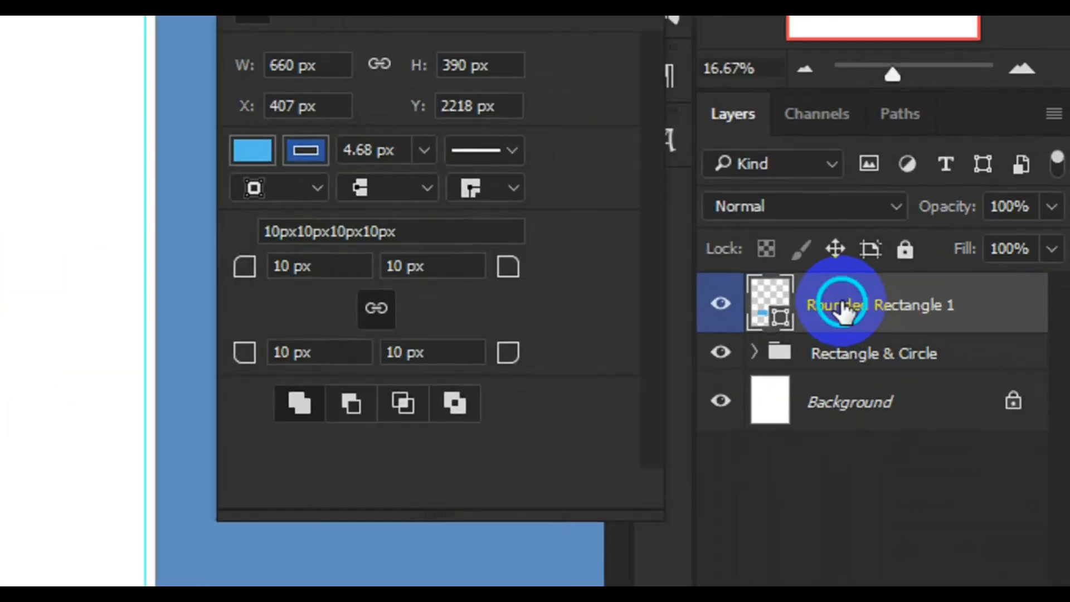
# Duplicate the Rounded Rectangle 1 layer as "Red" and give the copy a red color label
pyautogui.rightClick(956, 361)
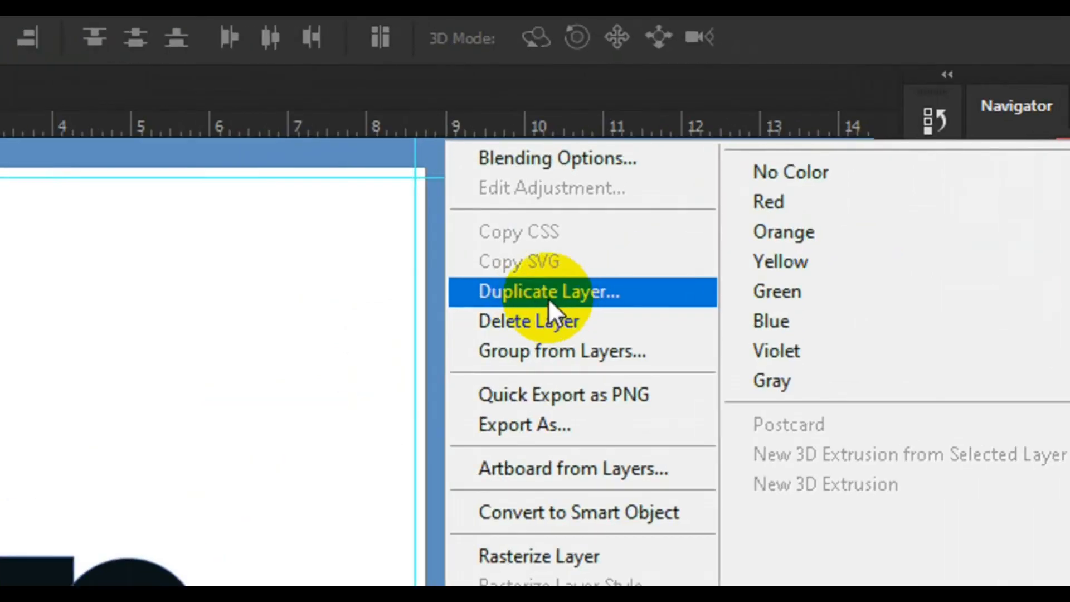
pyautogui.click(548, 295)
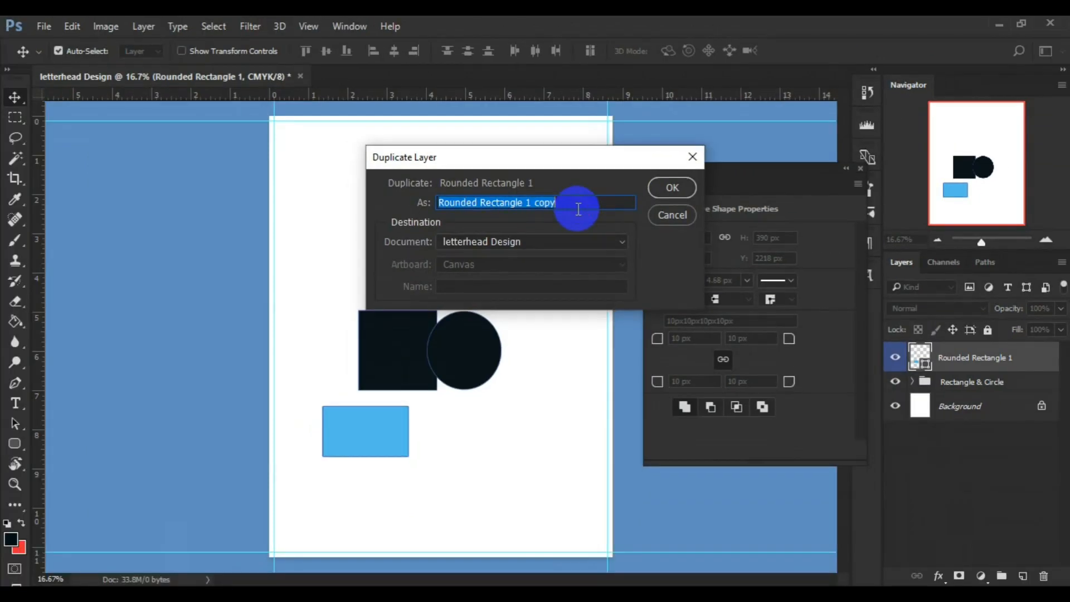
pyautogui.press('BackSpace')
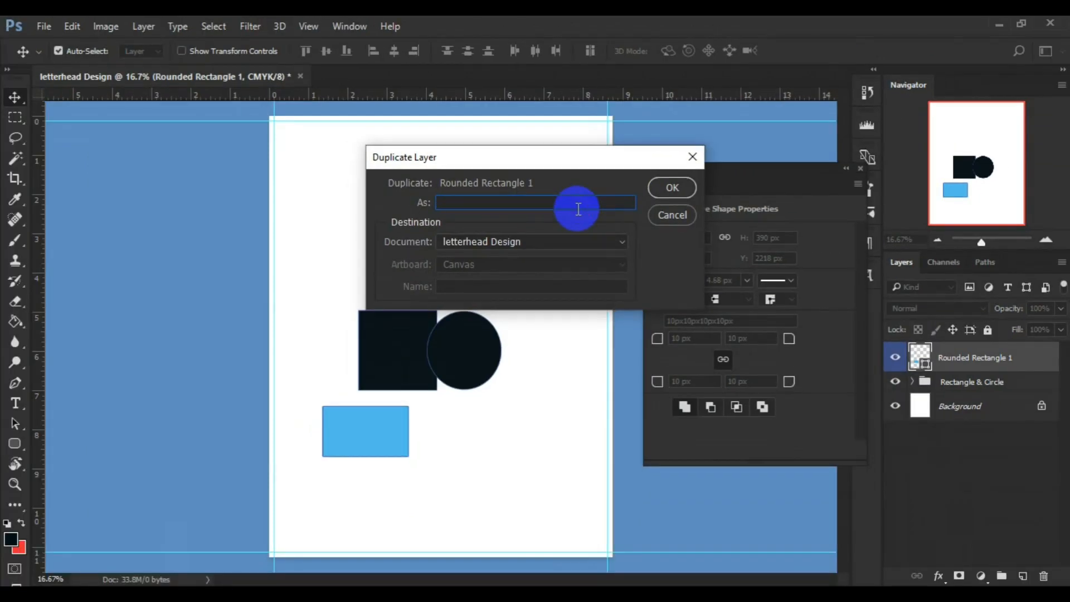
pyautogui.write('r')
pyautogui.press('BackSpace')
pyautogui.write('Red')
pyautogui.click(683, 189)
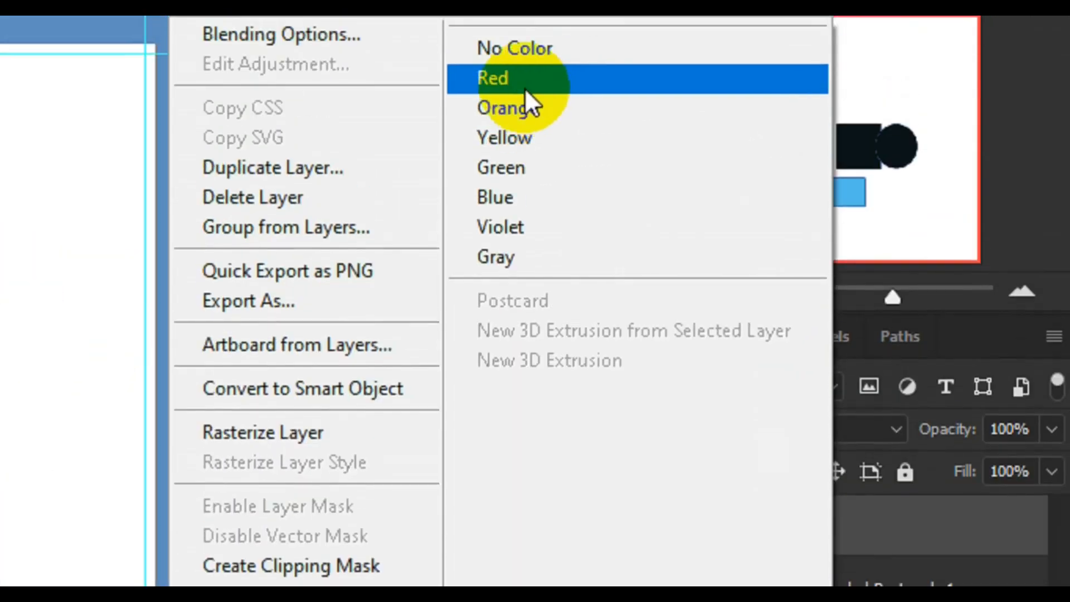
pyautogui.click(524, 83)
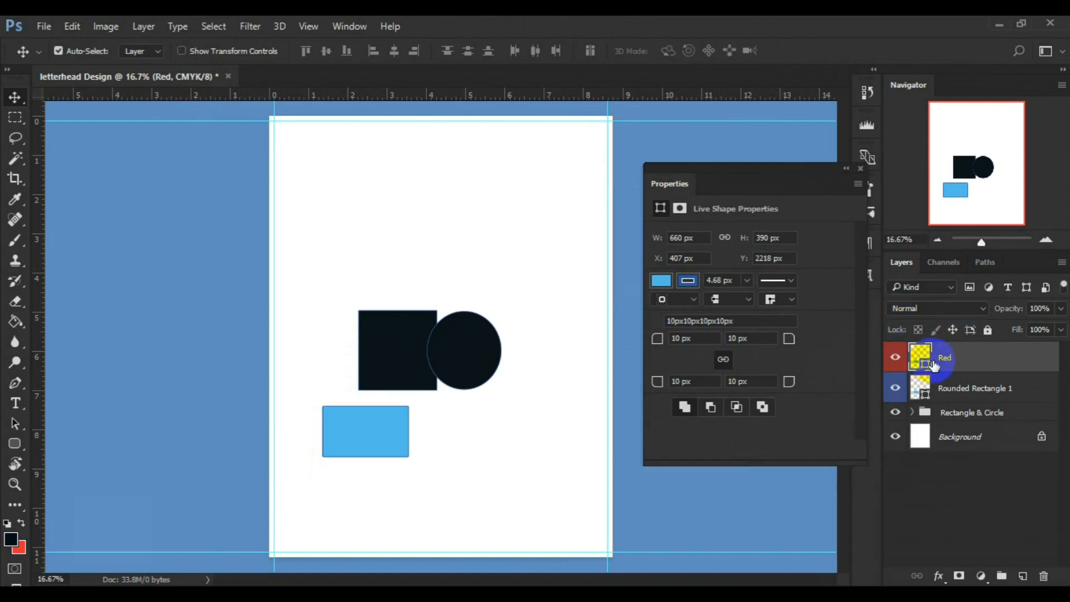
# Move the Red layer's shape right to about X 1444 px at the same height and fill it with red (H 0, S 98, B 98)
pyautogui.click(365, 430)
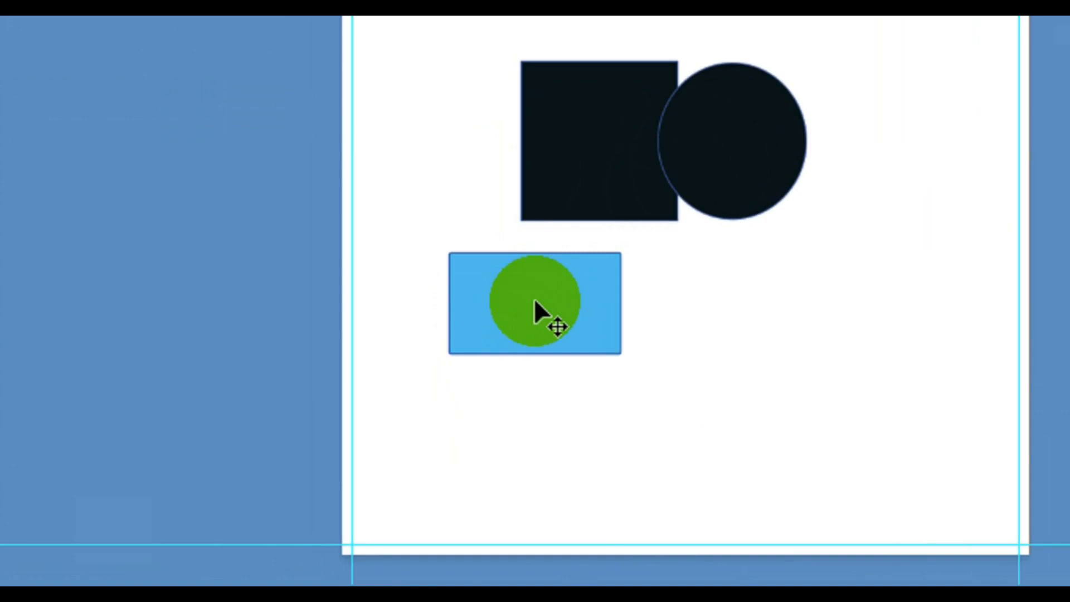
pyautogui.moveTo(535, 301); pyautogui.dragTo(804, 296)
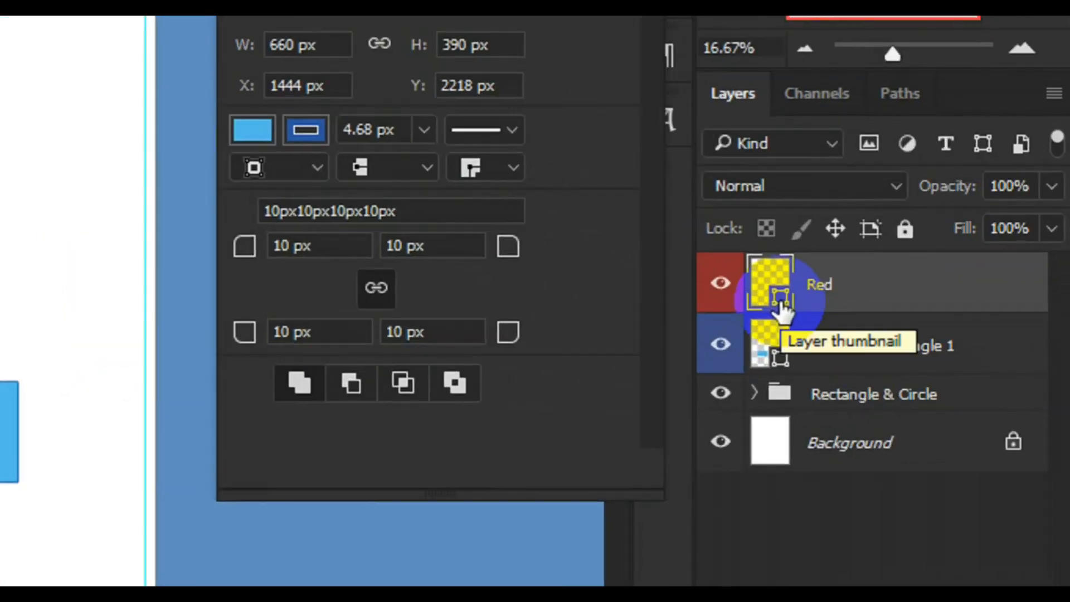
pyautogui.click(781, 304)
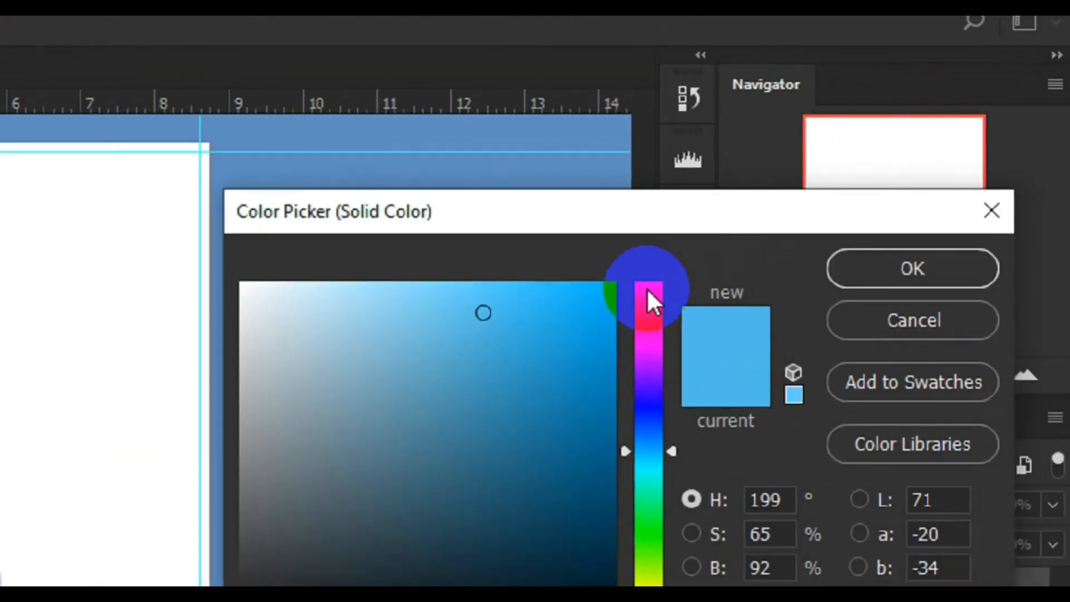
pyautogui.moveTo(599, 460); pyautogui.dragTo(622, 240)
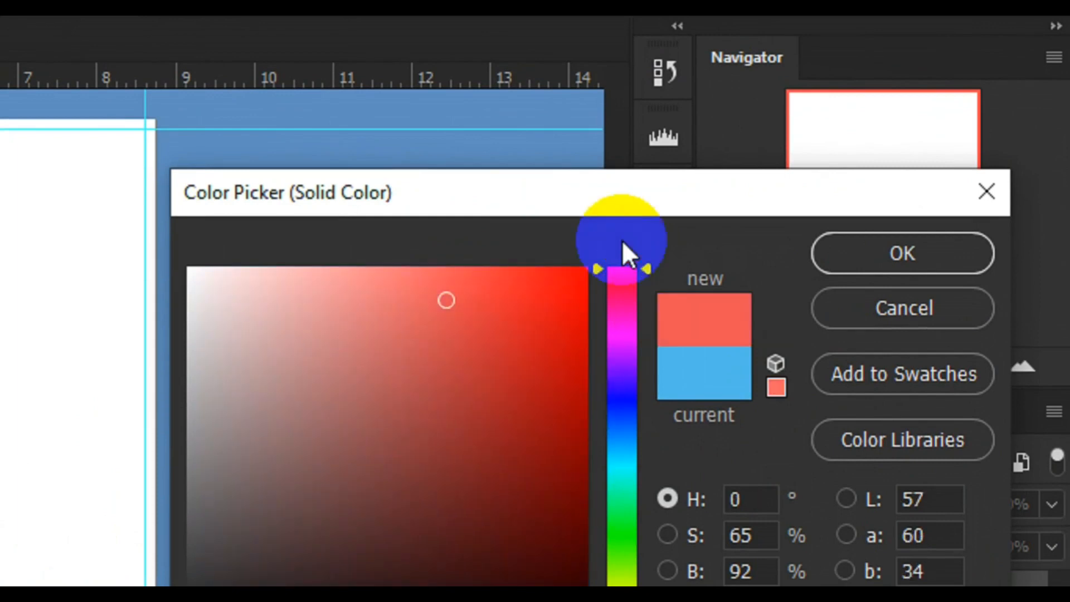
pyautogui.click(572, 275)
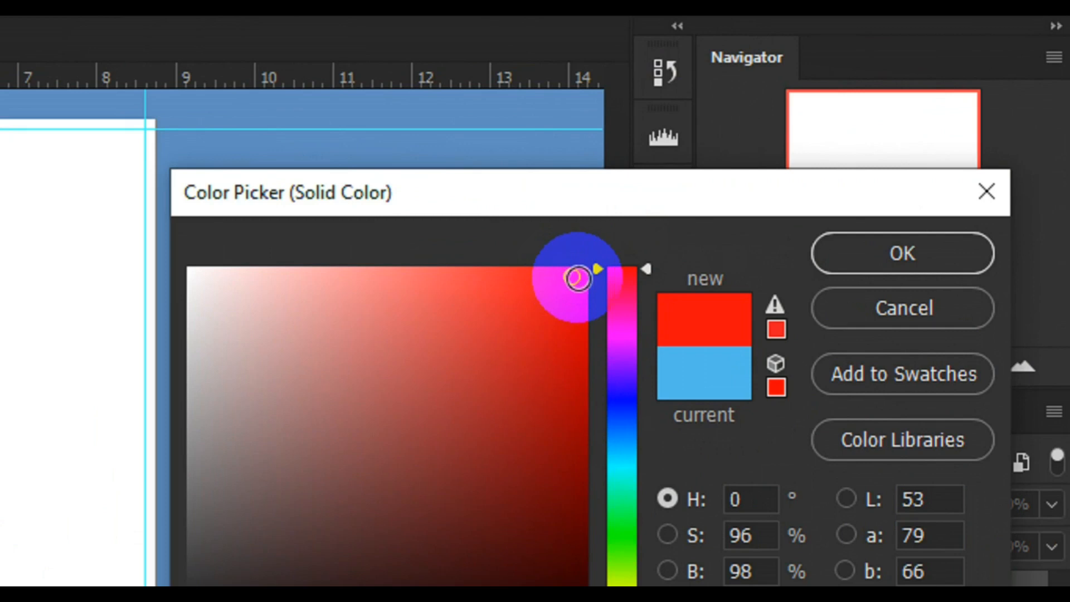
pyautogui.click(576, 277)
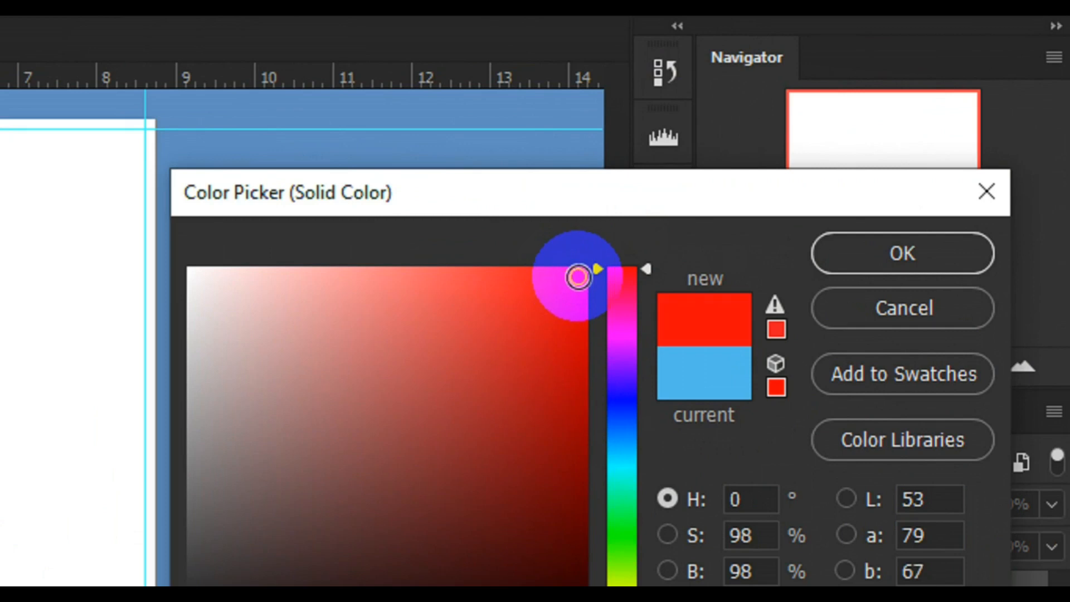
pyautogui.click(867, 256)
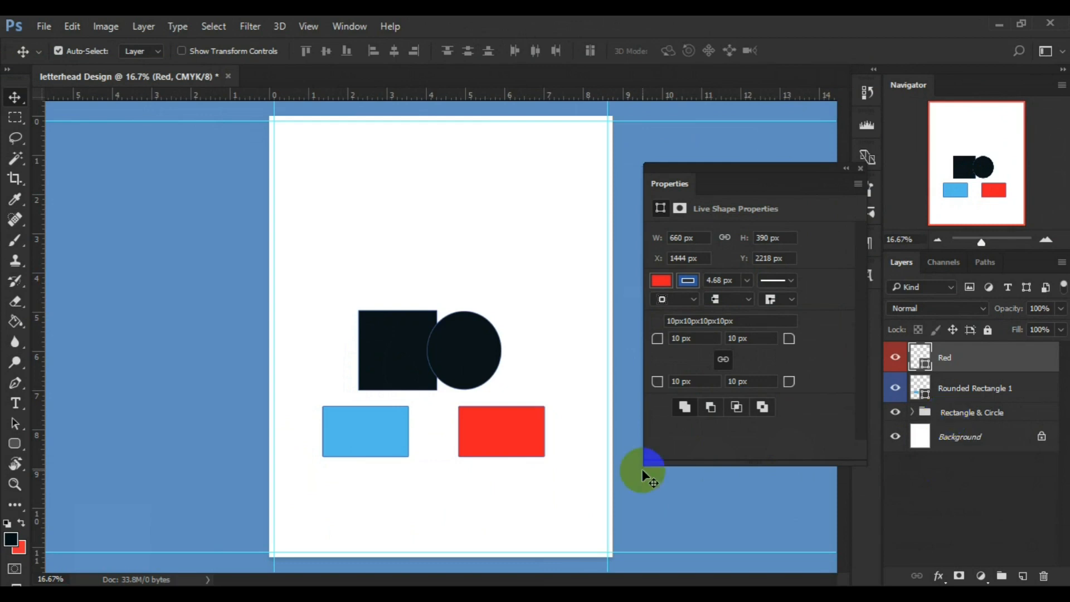
# Add a new layer and create the text "EXCEL GRAPHICS" above the black rectangle in Myriad Pro Regular at 60 pt
pyautogui.click(1024, 577)
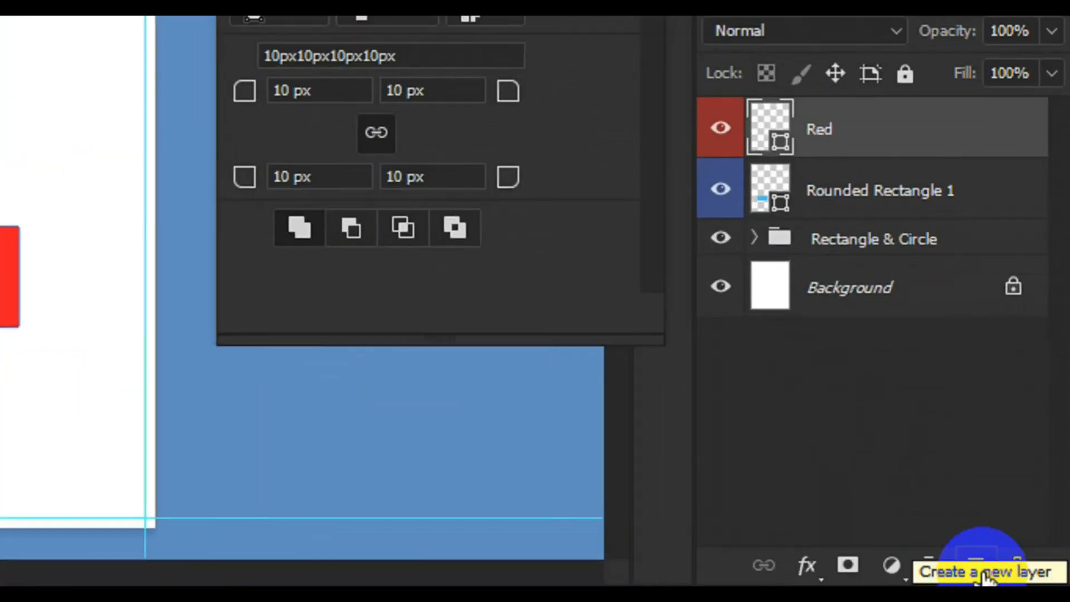
pyautogui.click(1025, 579)
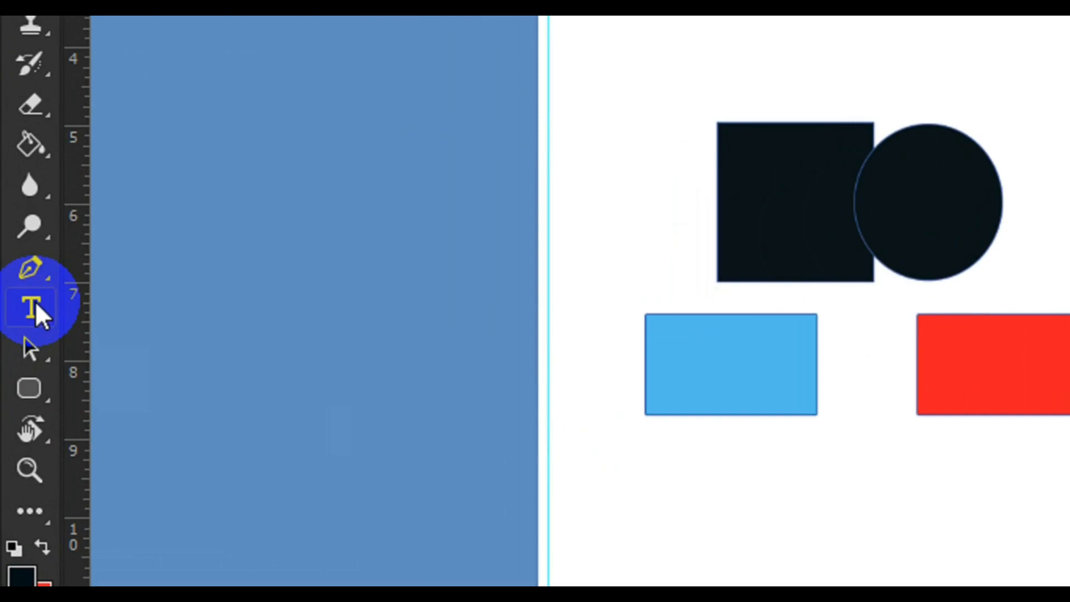
pyautogui.click(35, 304)
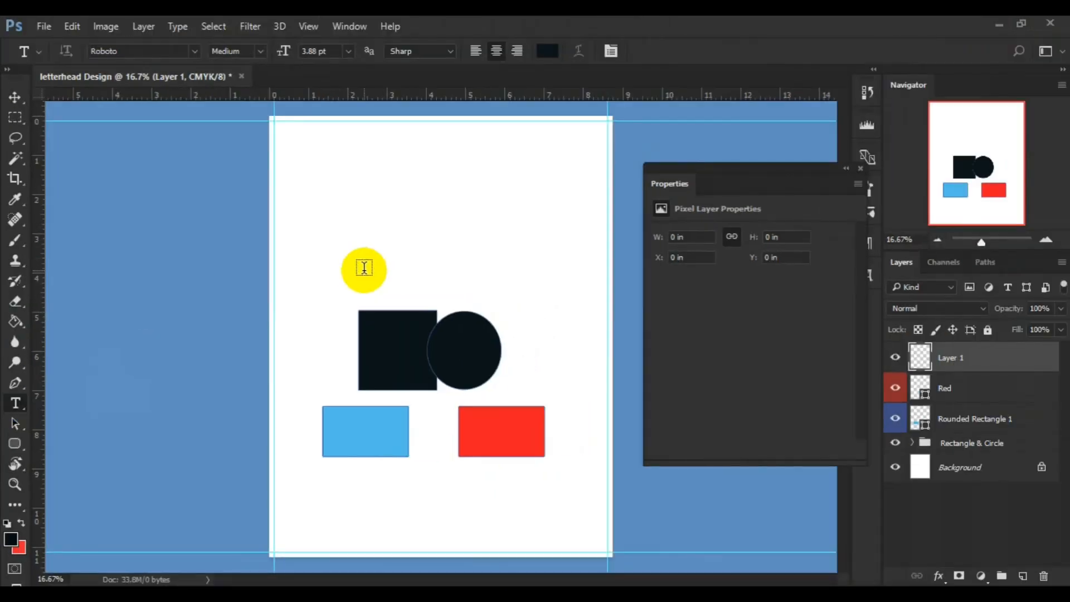
pyautogui.click(364, 268)
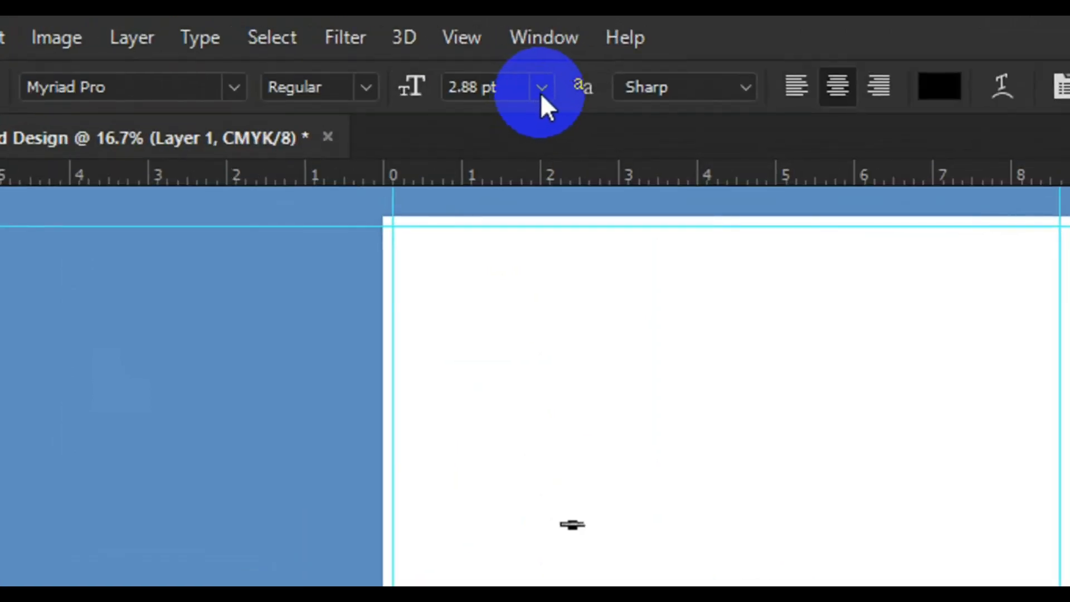
pyautogui.click(544, 92)
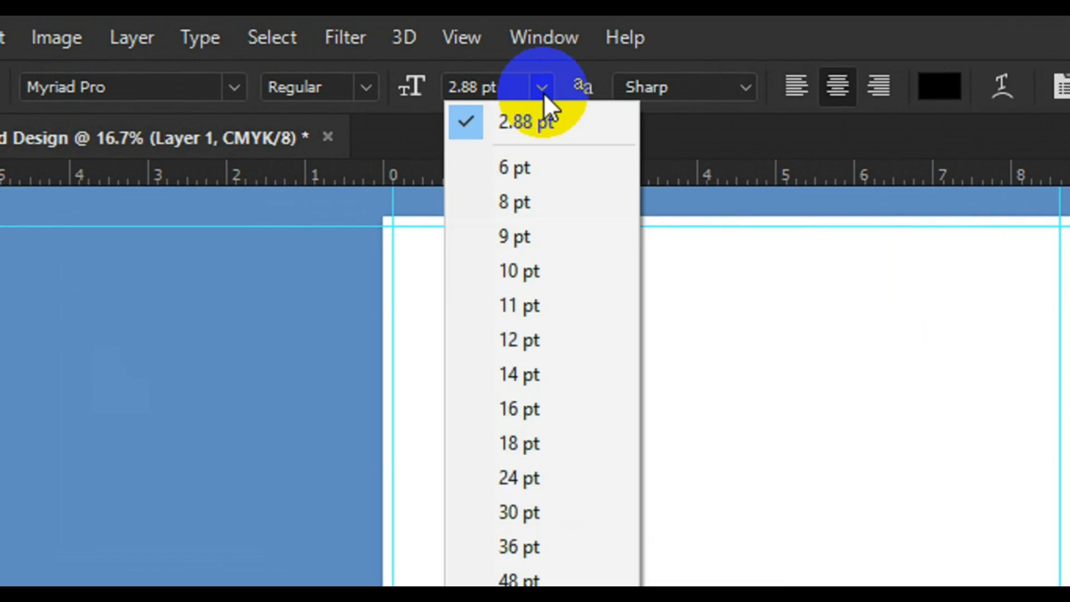
pyautogui.click(546, 507)
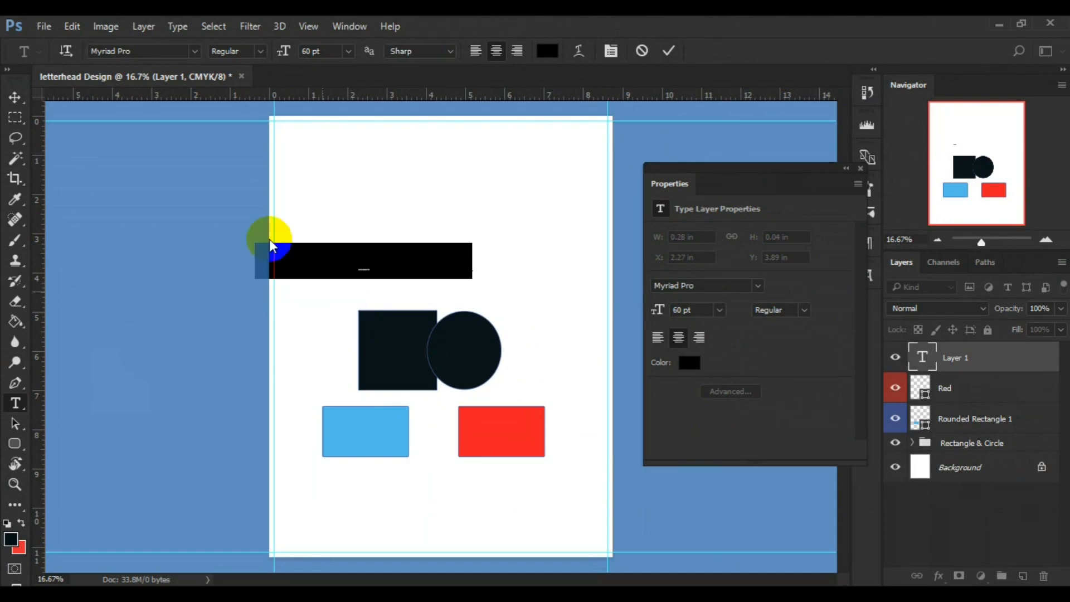
pyautogui.write('EXCEL GRAPHICS')
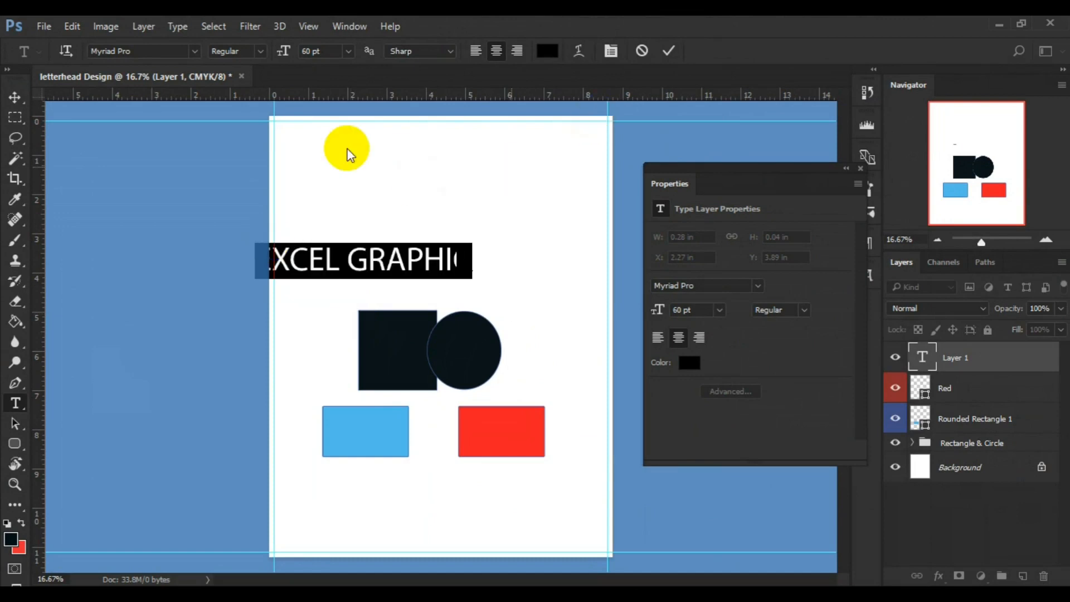
# Move the EXCEL GRAPHICS text right and slightly up to about X 1.83 in, Y 2.95 in, above the black shapes
pyautogui.click(15, 103)
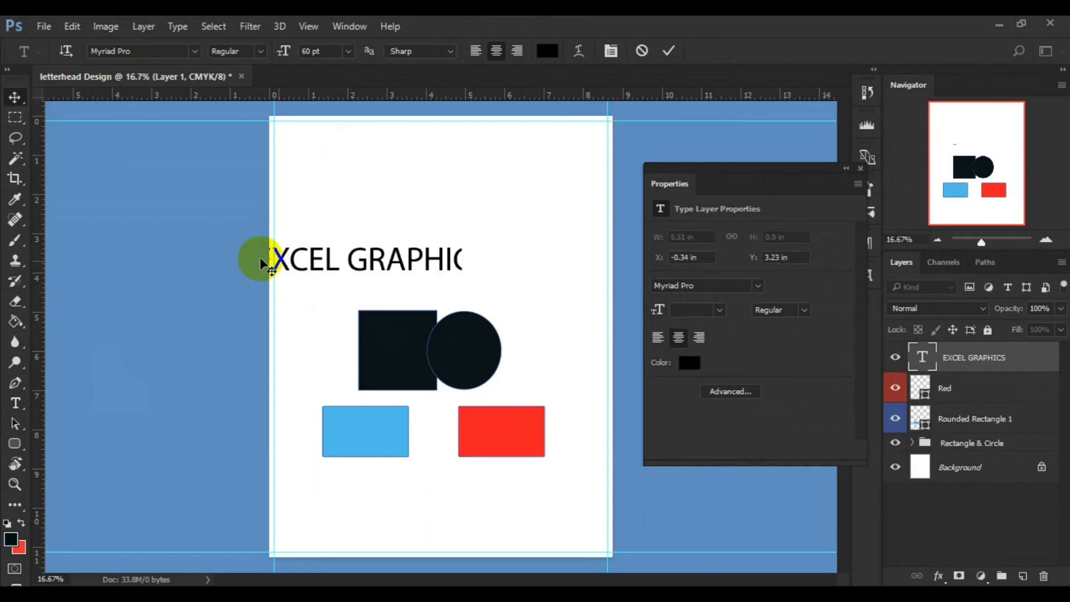
pyautogui.click(309, 269)
pyautogui.moveTo(310, 269); pyautogui.dragTo(389, 255)
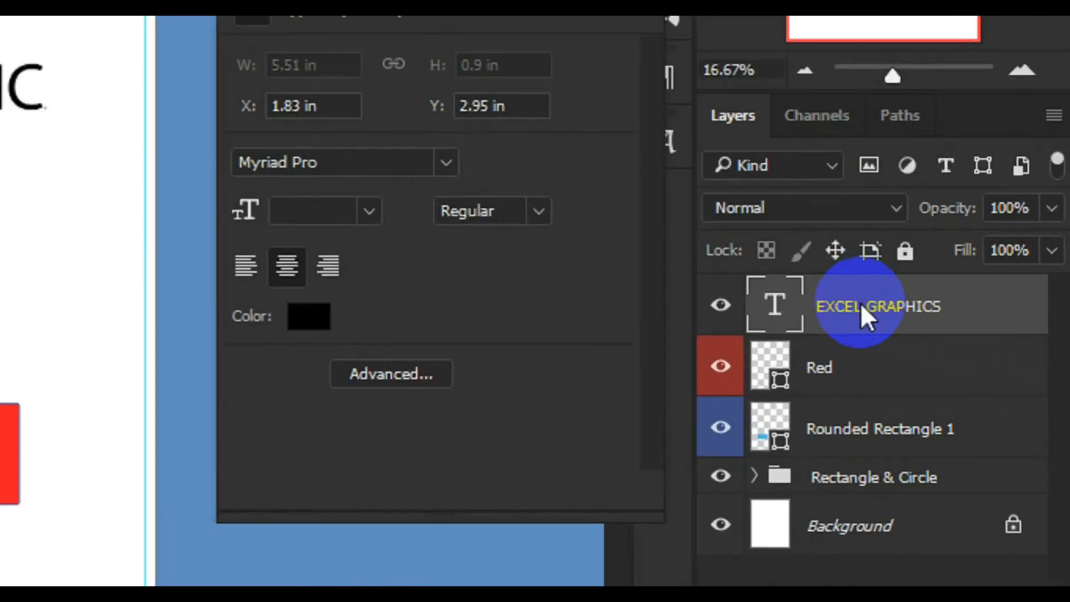
# Rename the EXCEL GRAPHICS text layer as "Type"
pyautogui.rightClick(861, 306)
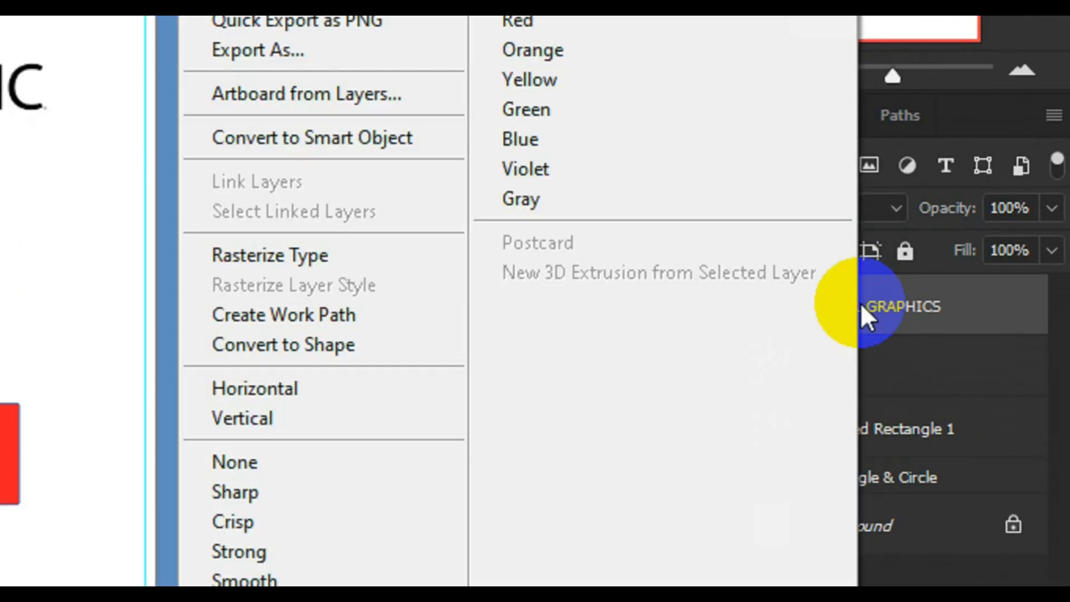
pyautogui.click(880, 307)
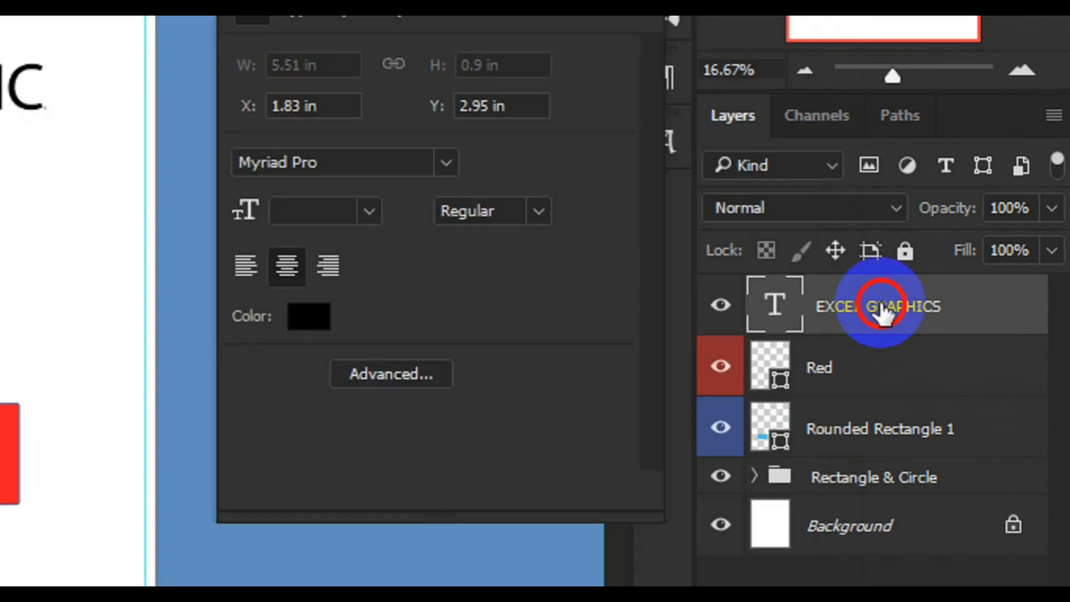
pyautogui.doubleClick(882, 308)
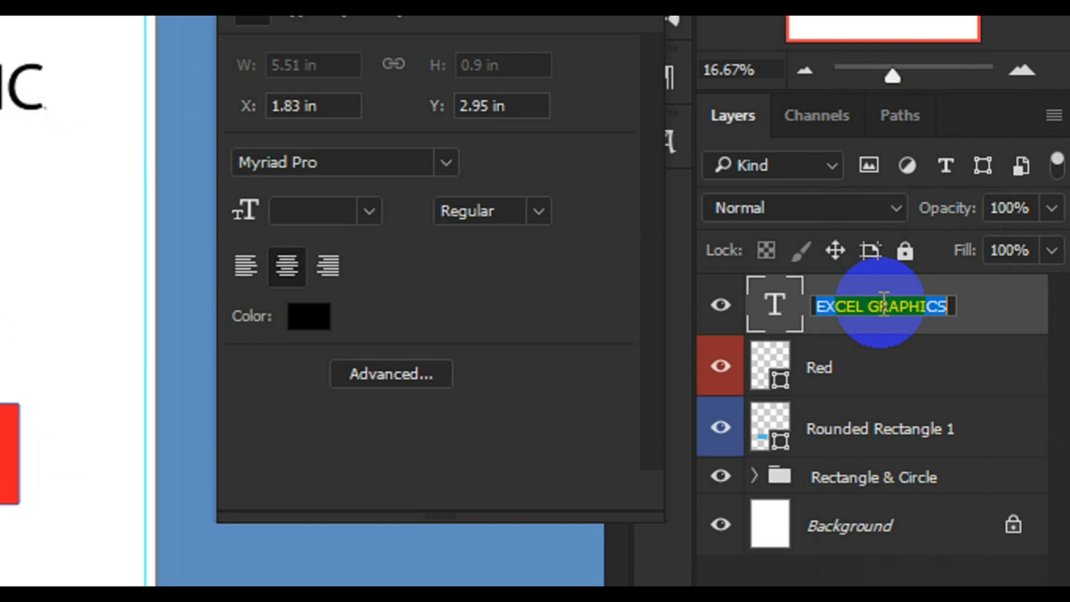
pyautogui.write('T')
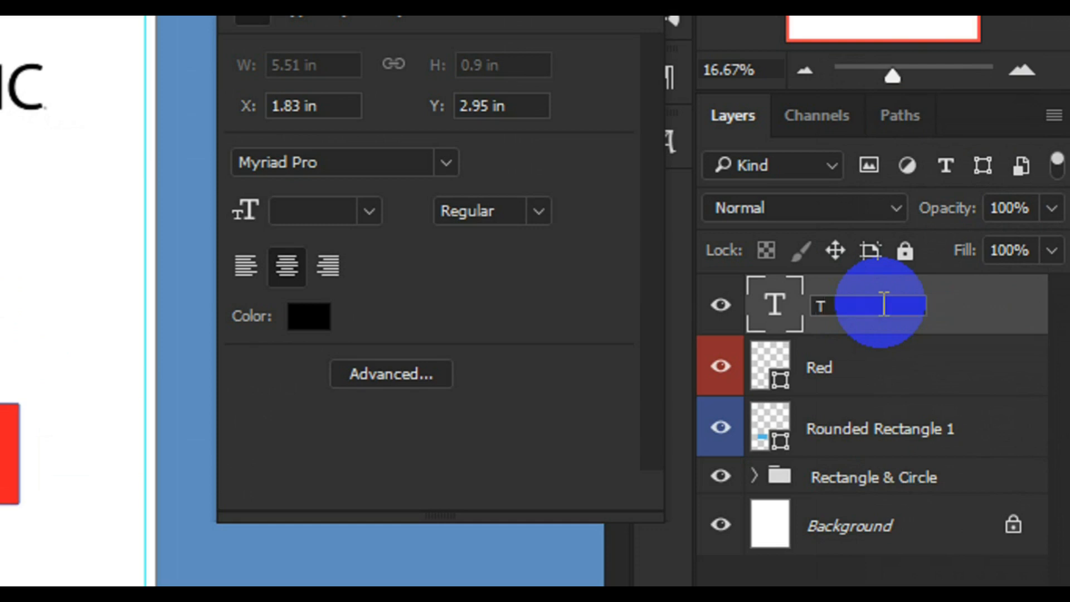
pyautogui.write('ype')
pyautogui.press('Return')
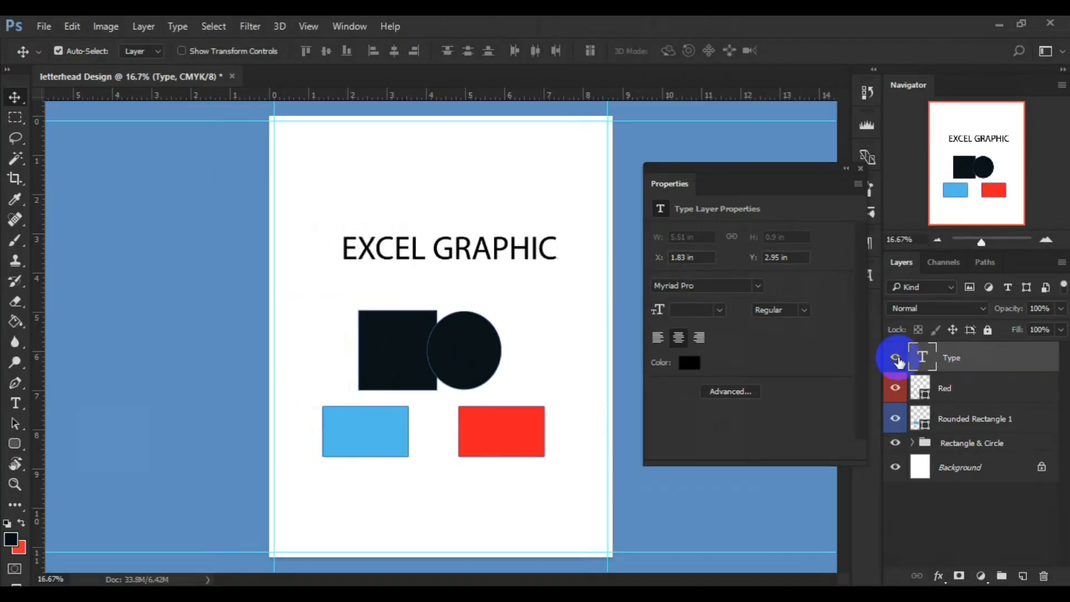
# Hide the Type layer and show it again
pyautogui.click(896, 360)
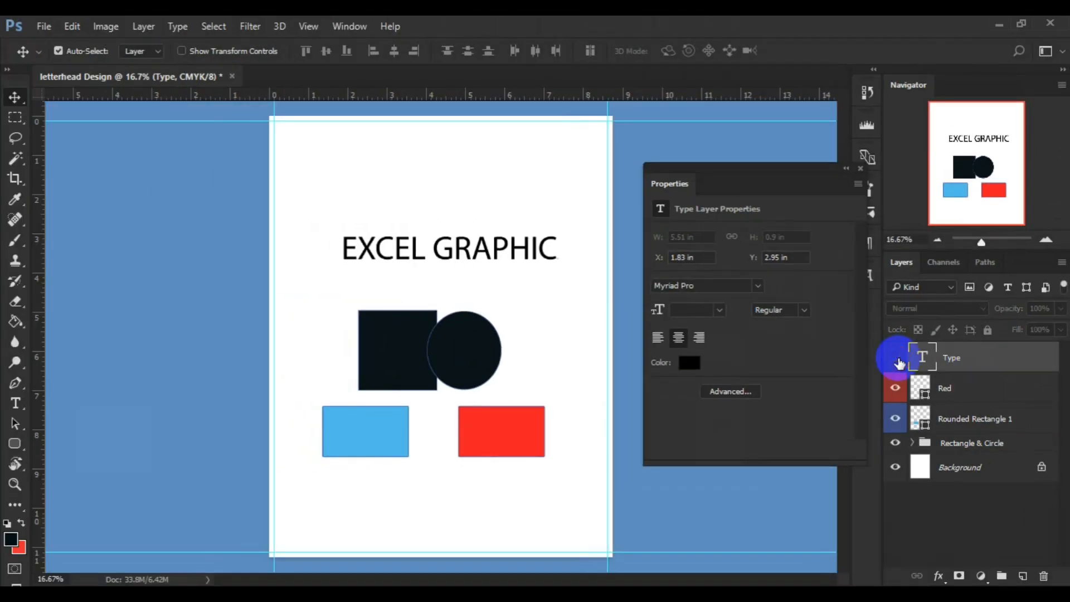
pyautogui.click(898, 361)
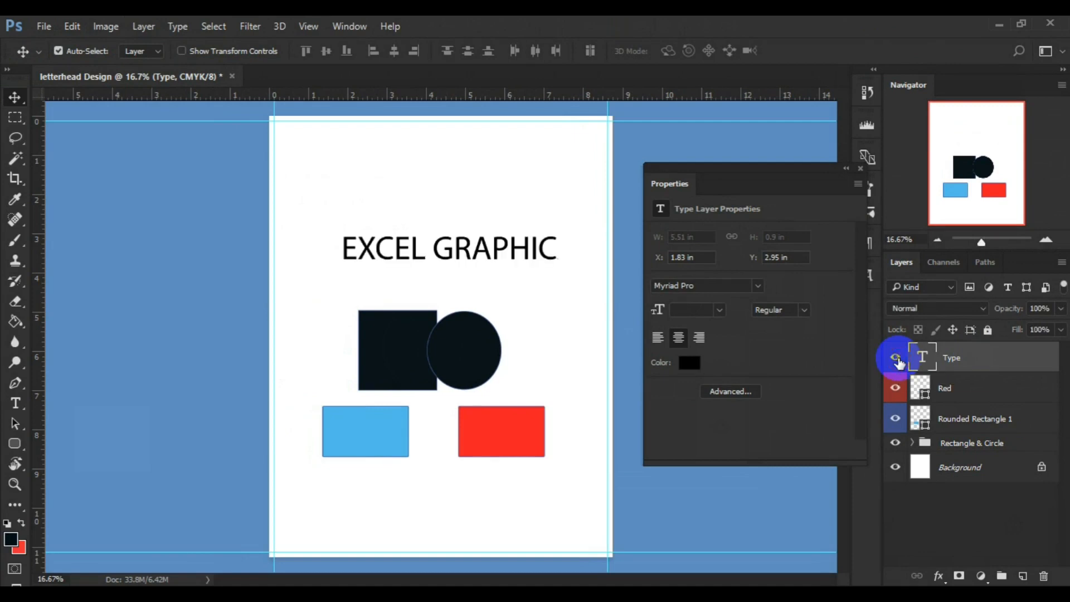